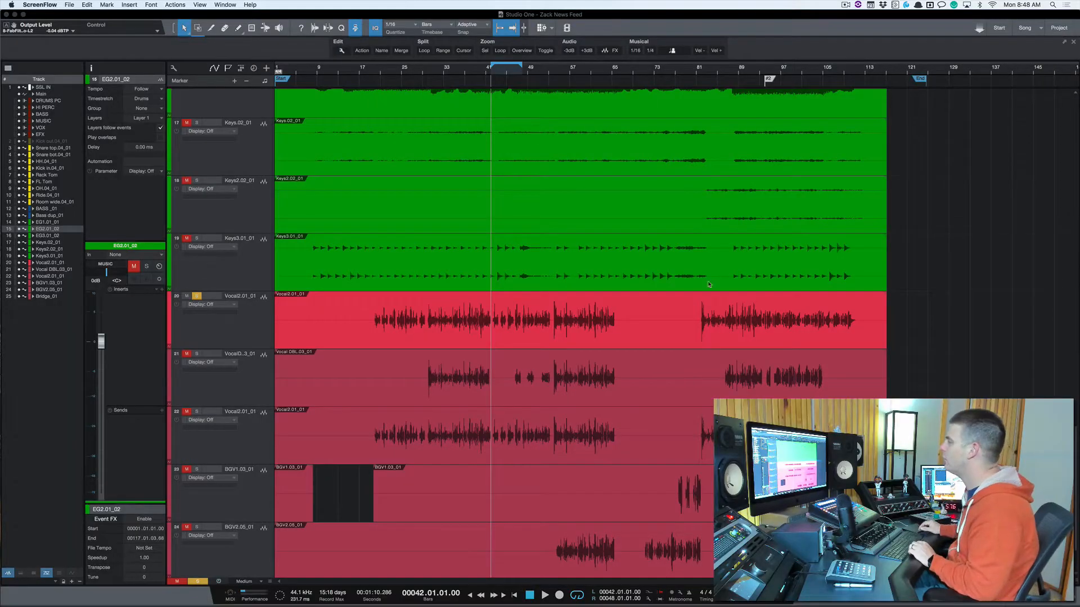
Step: Play the soloed Vocal2.01_01 track from bar 42 and inspect its RVox Stereo insert
left_click(743, 43)
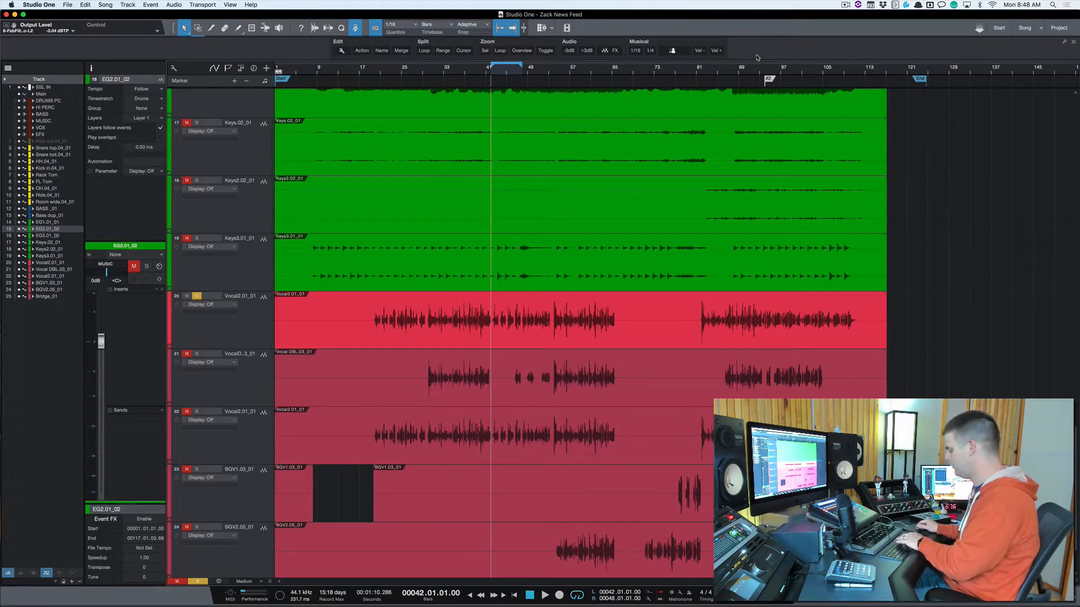
key("e")
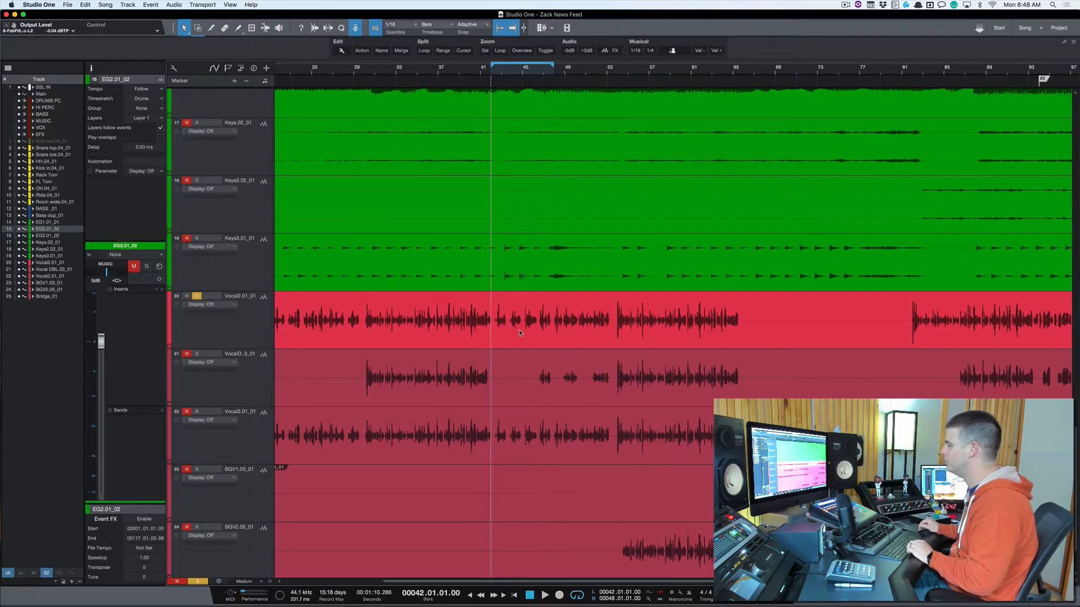
key("space")
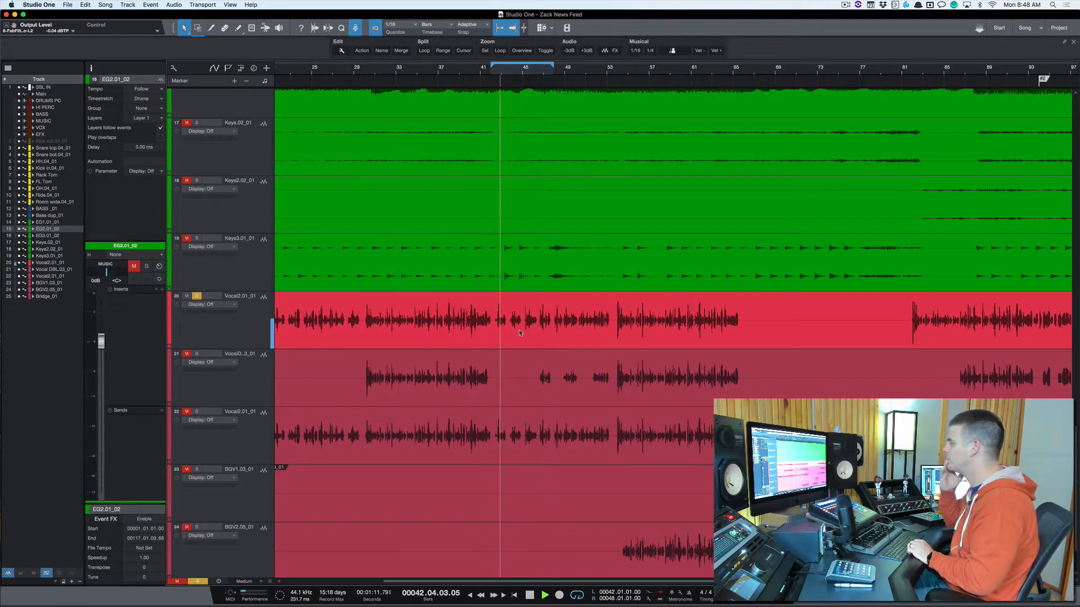
left_click(269, 331)
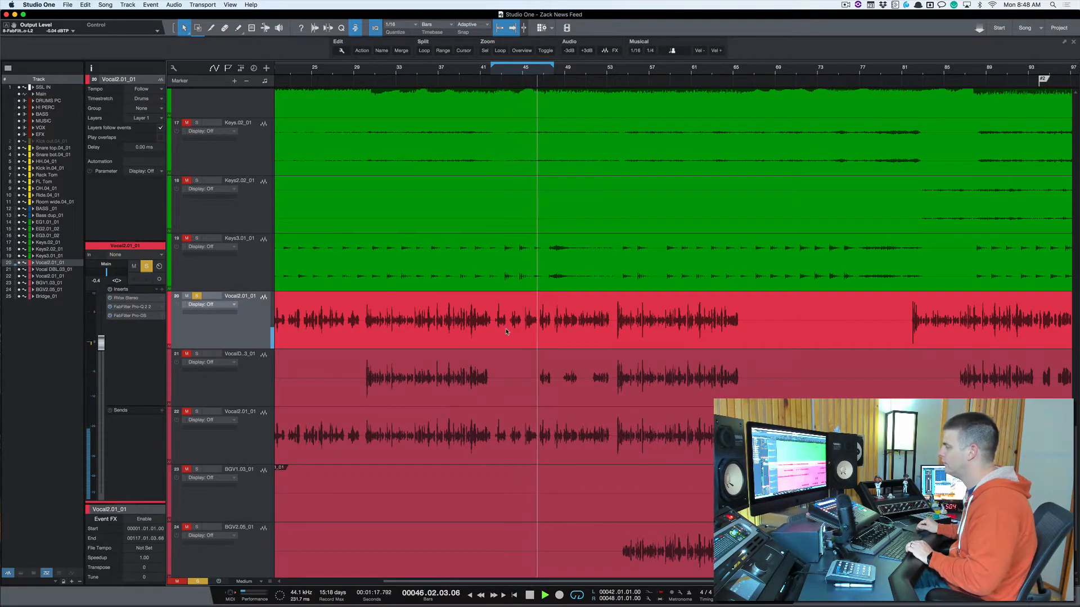
key("space")
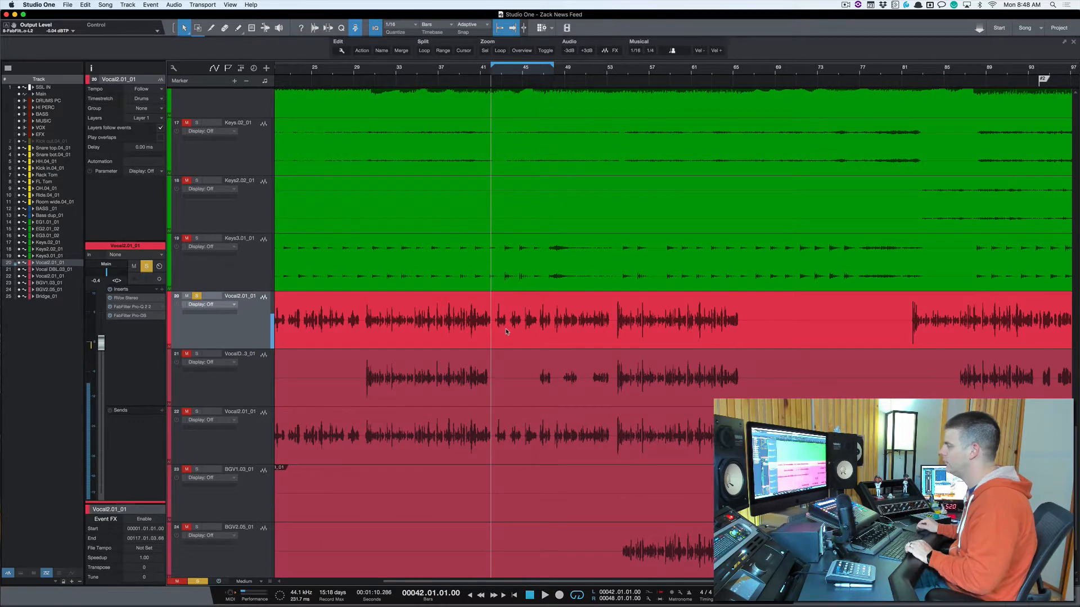
left_click(141, 299)
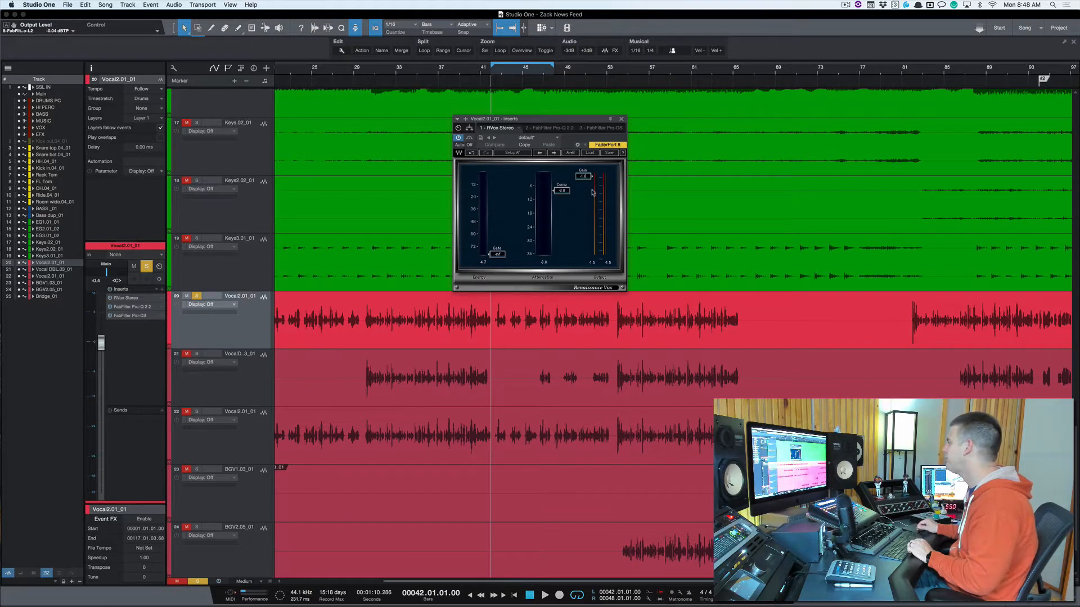
left_click(621, 120)
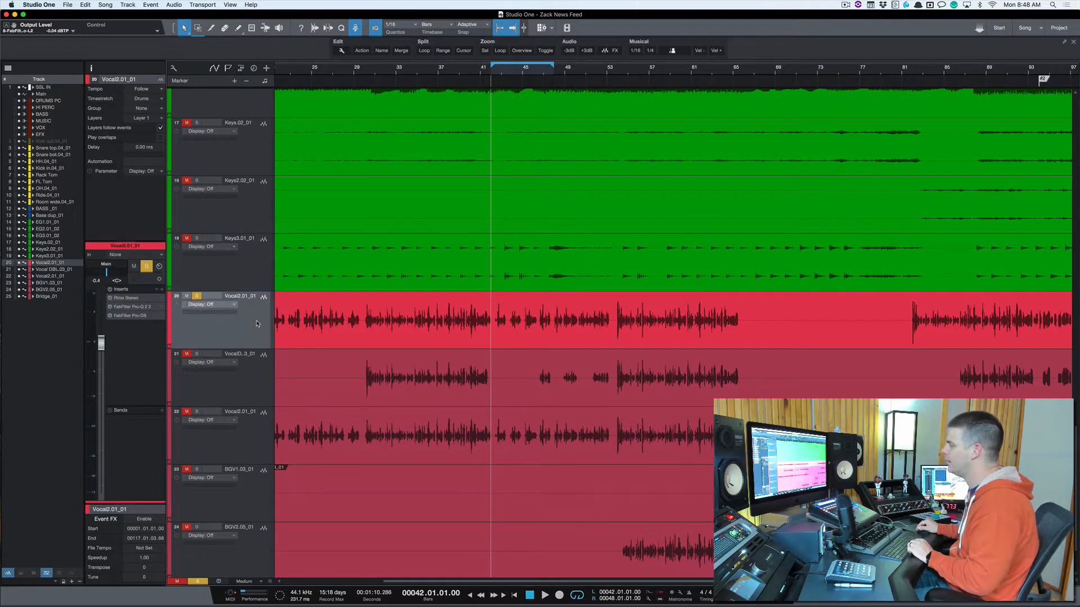
Step: Duplicate the Vocal2.01_01 track and copy its audio event onto the new track at the same position
key("super+d")
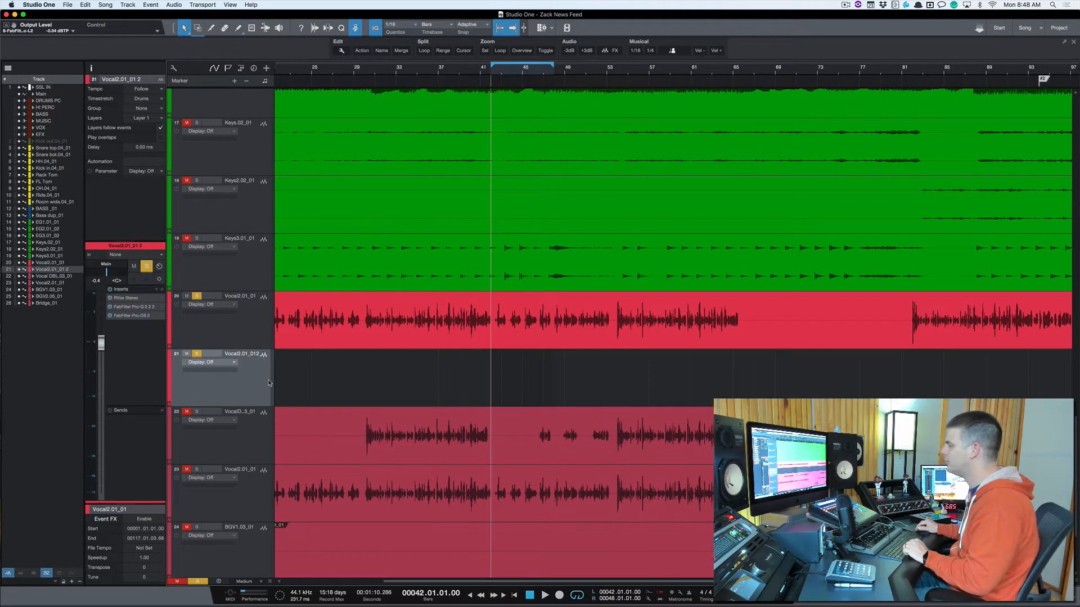
left_click(399, 346)
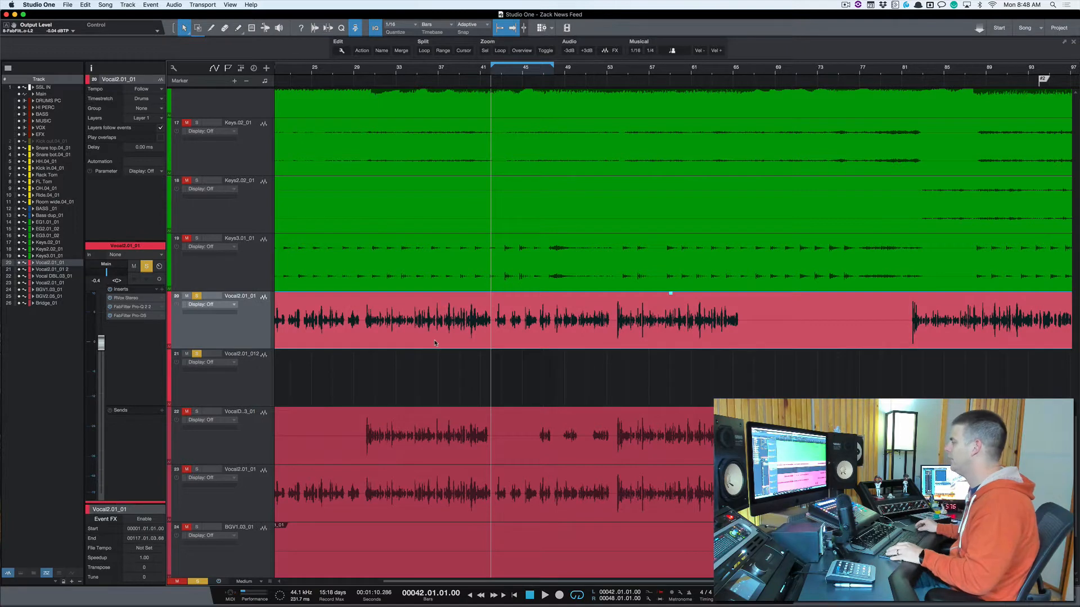
left_click_drag(435, 355, 435, 357)
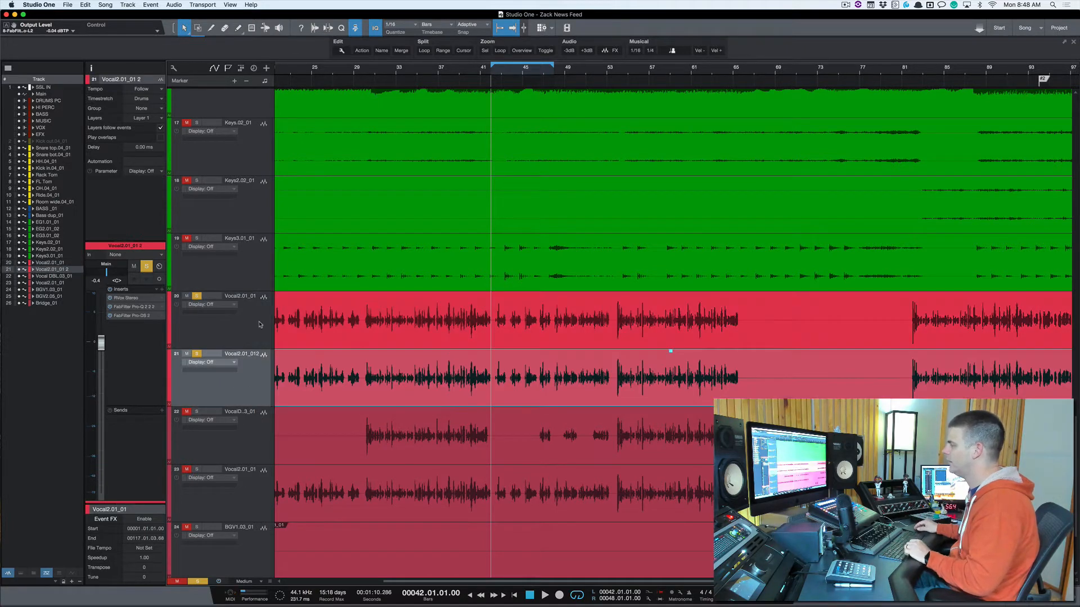
Step: Remove all insert effects from the duplicated vocal track
left_click(158, 290)
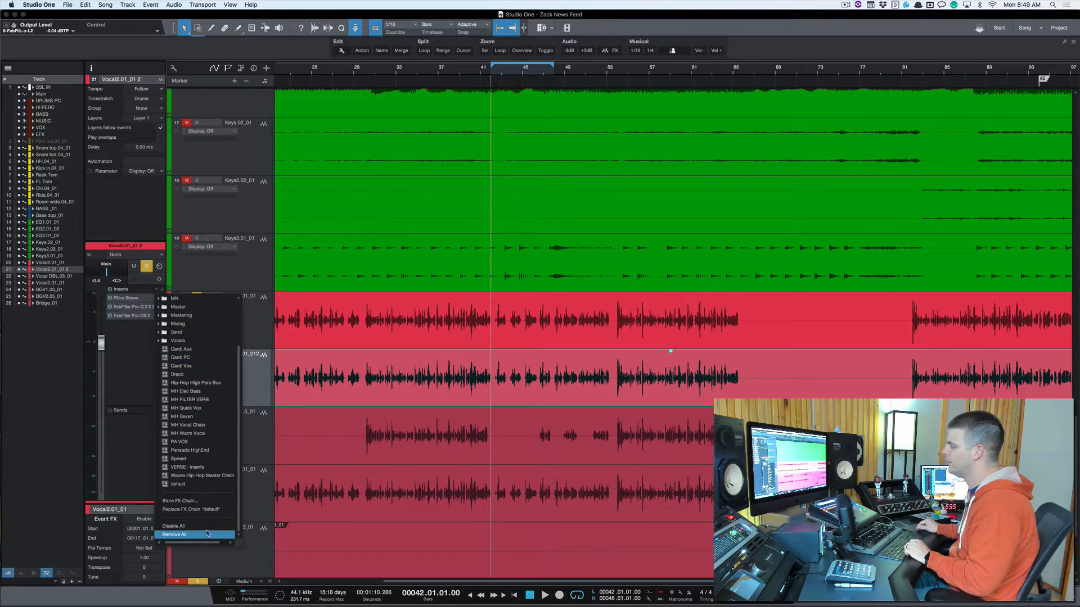
left_click(207, 534)
left_click(252, 343)
left_click(253, 379)
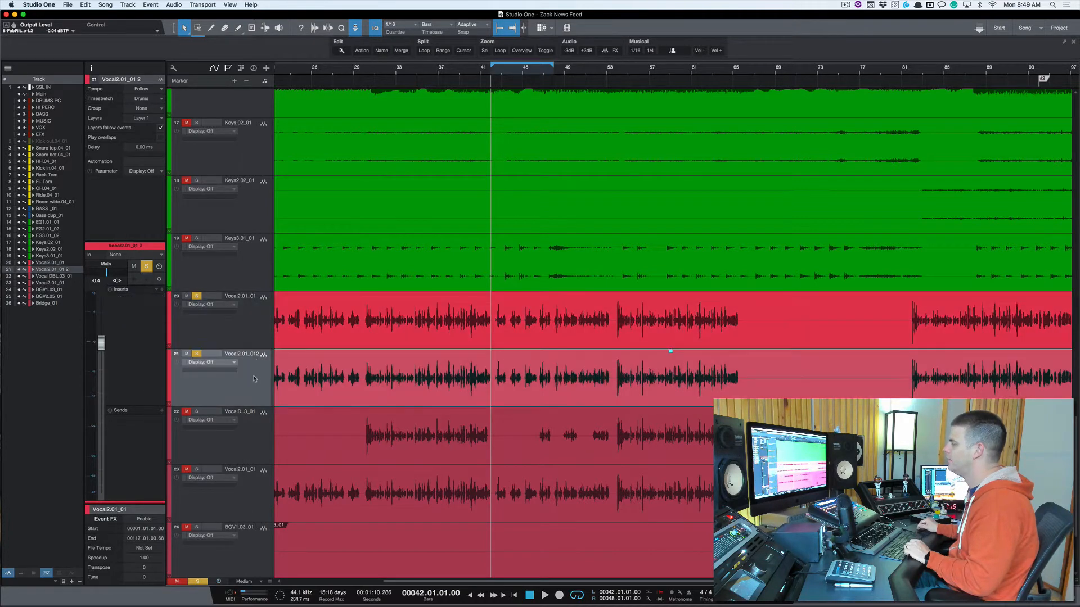
Step: Find the Virtual Mix Rack plug-in by searching for "virtual" and insert it on the duplicated vocal track
left_click(163, 290)
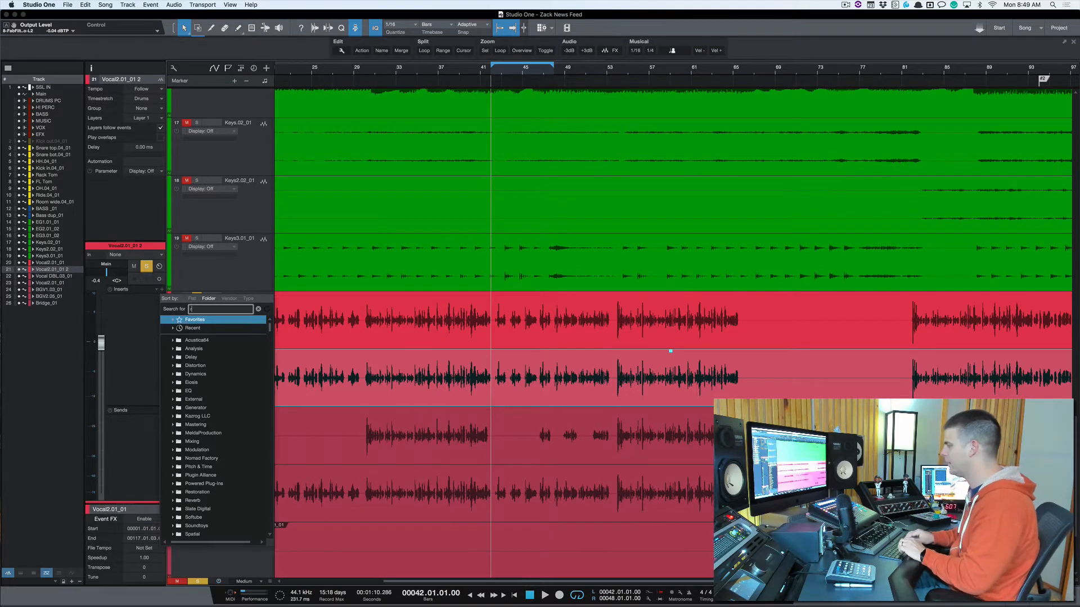
left_click(215, 309)
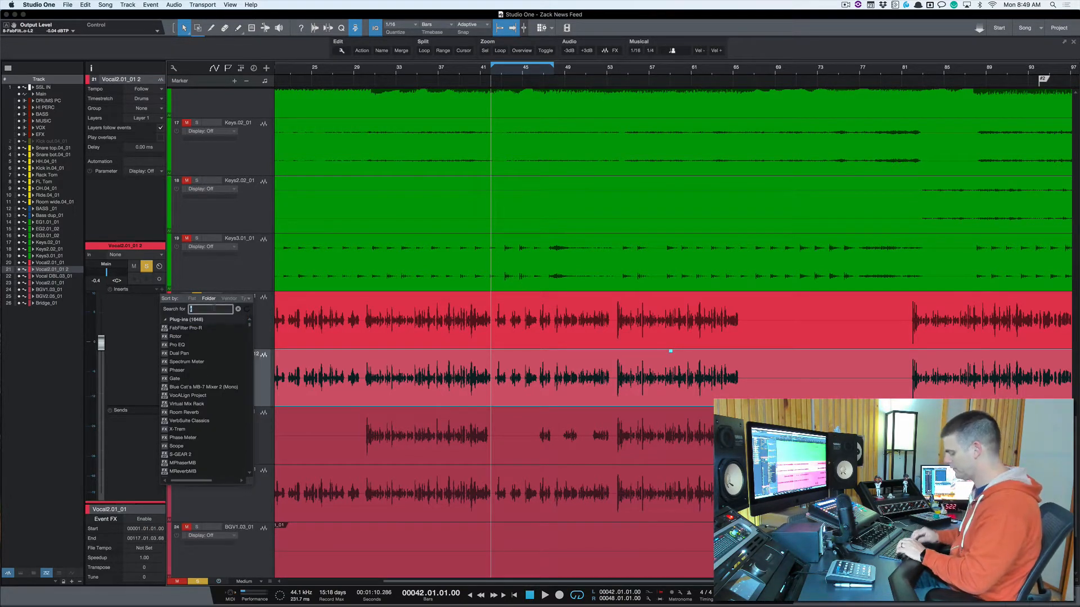
type("virtual")
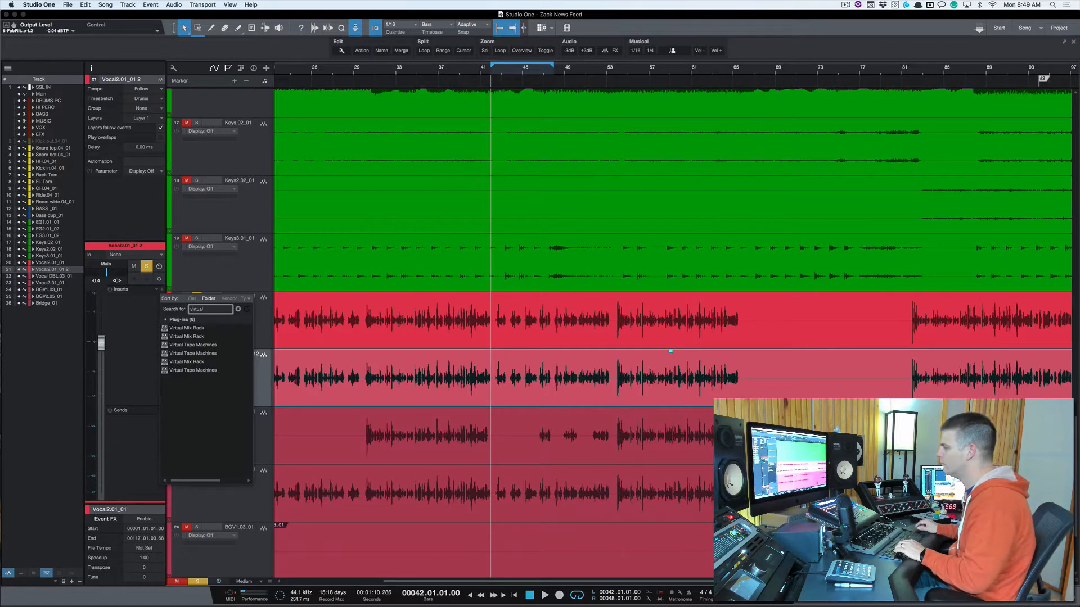
left_click(201, 329)
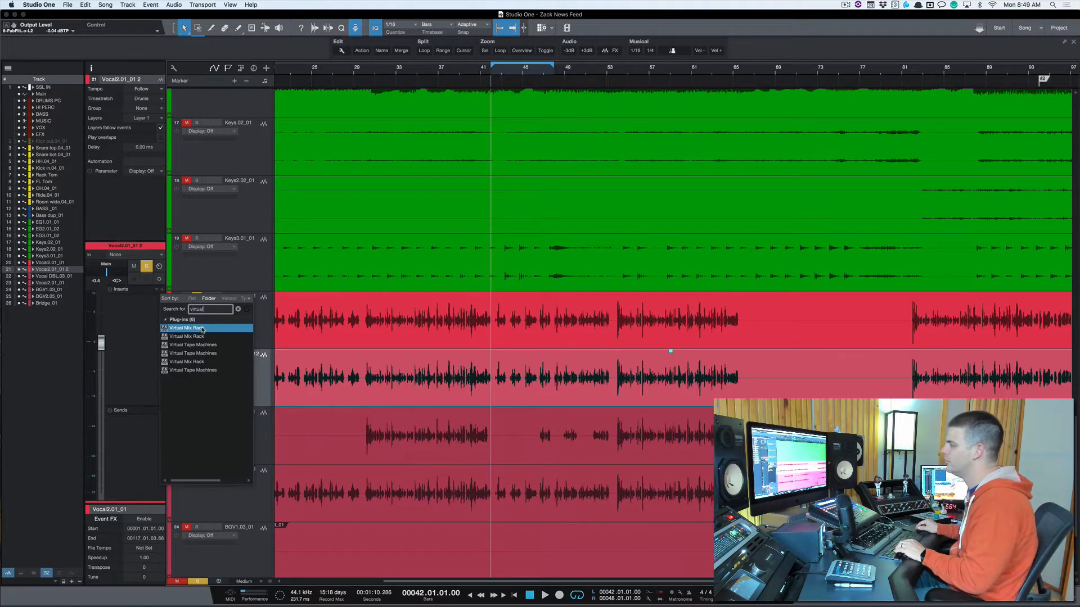
double_click(203, 328)
left_click_drag(705, 124, 567, 131)
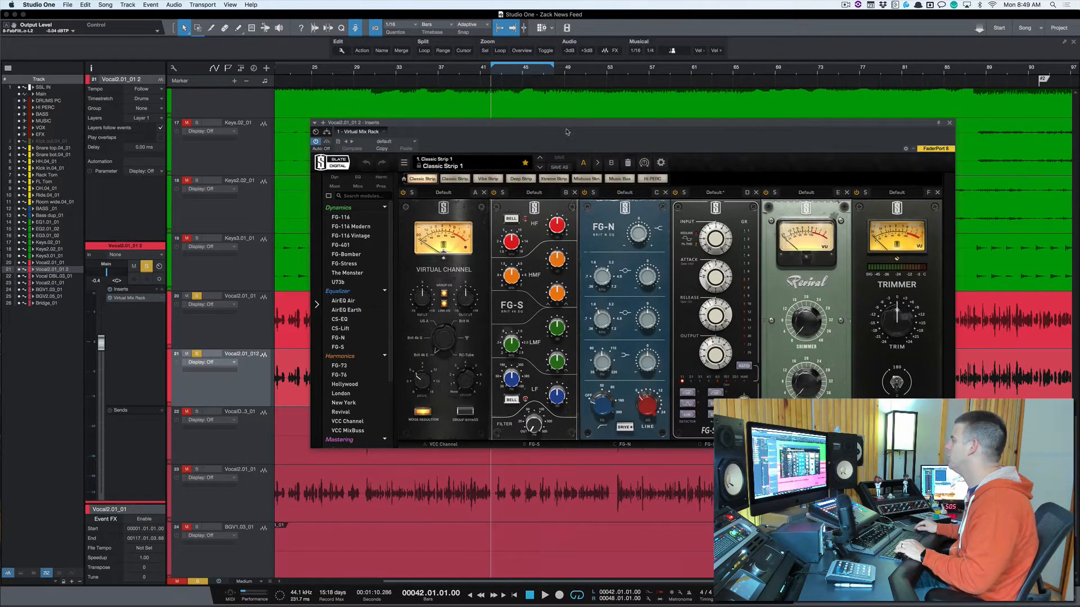
Step: Clear all modules from the Virtual Mix Rack and load the FG-116 Vintage compressor into its first slot
left_click(629, 163)
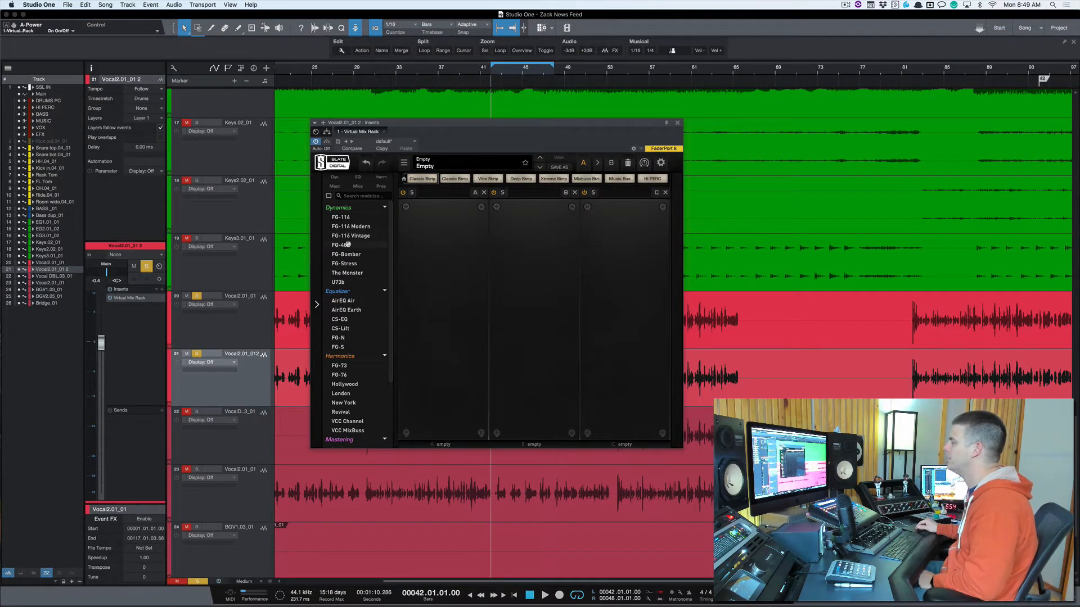
left_click_drag(350, 241, 452, 252)
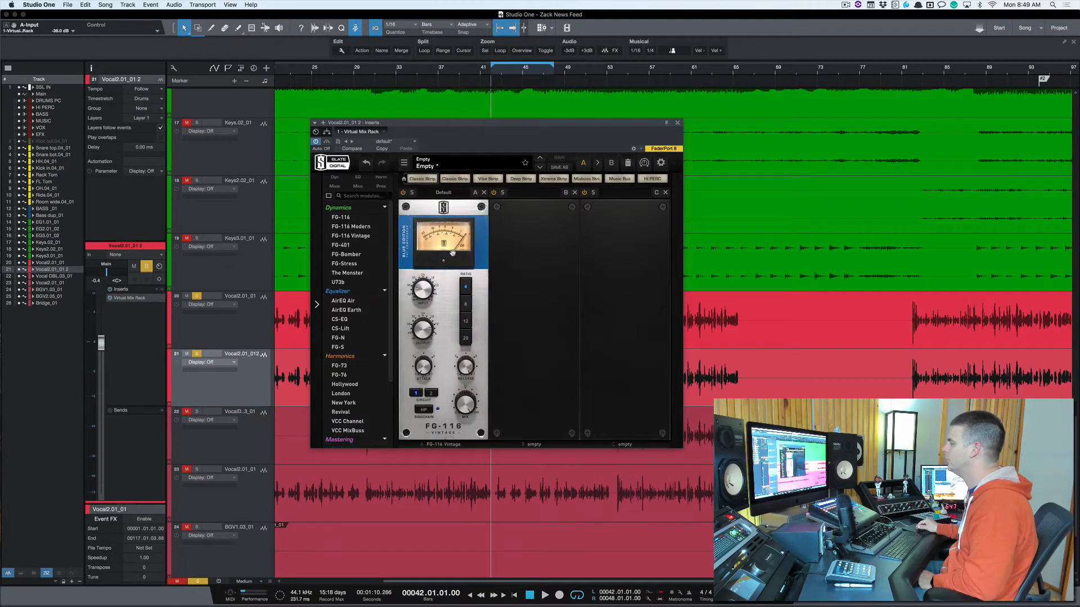
left_click_drag(505, 137, 770, 51)
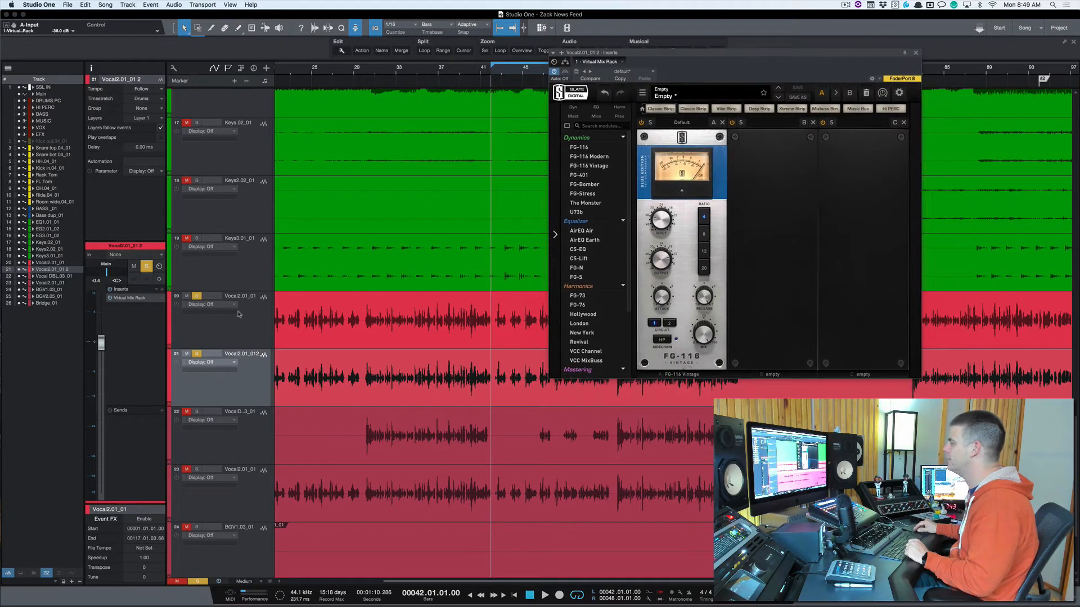
Step: Unsolo the original vocal and raise the FG-116 Vintage input to about -10 dB while playing the duplicate
left_click(197, 296)
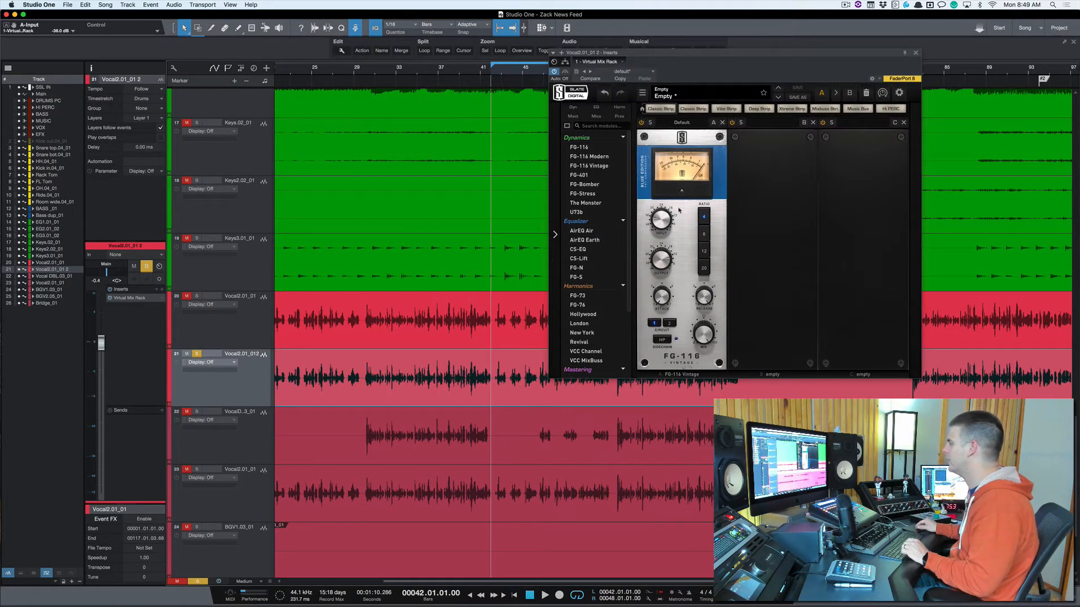
left_click_drag(666, 222, 666, 197)
key("space")
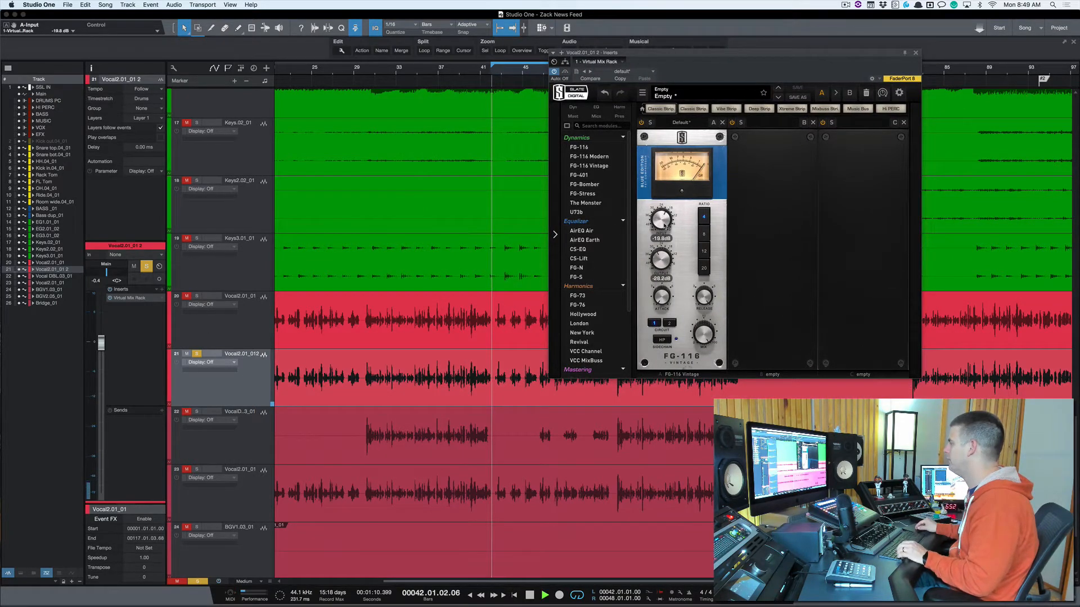
left_click_drag(667, 213, 664, 224)
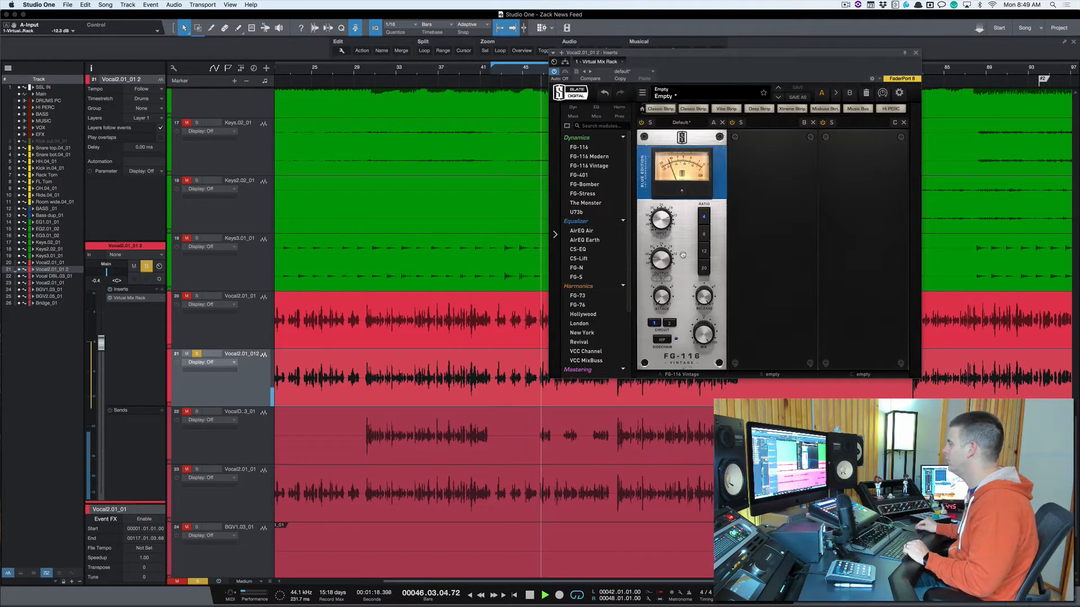
key("space")
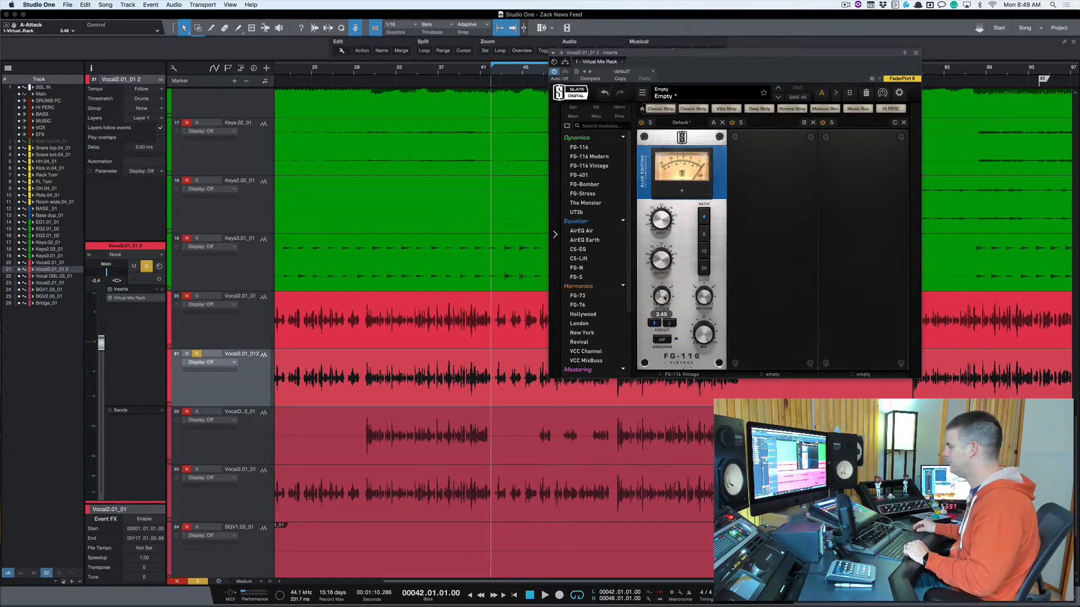
Step: Set the FG-116 Vintage attack to about 3.41 and its output to -23.4 dB while auditioning the duplicate vocal
left_click_drag(665, 298, 665, 299)
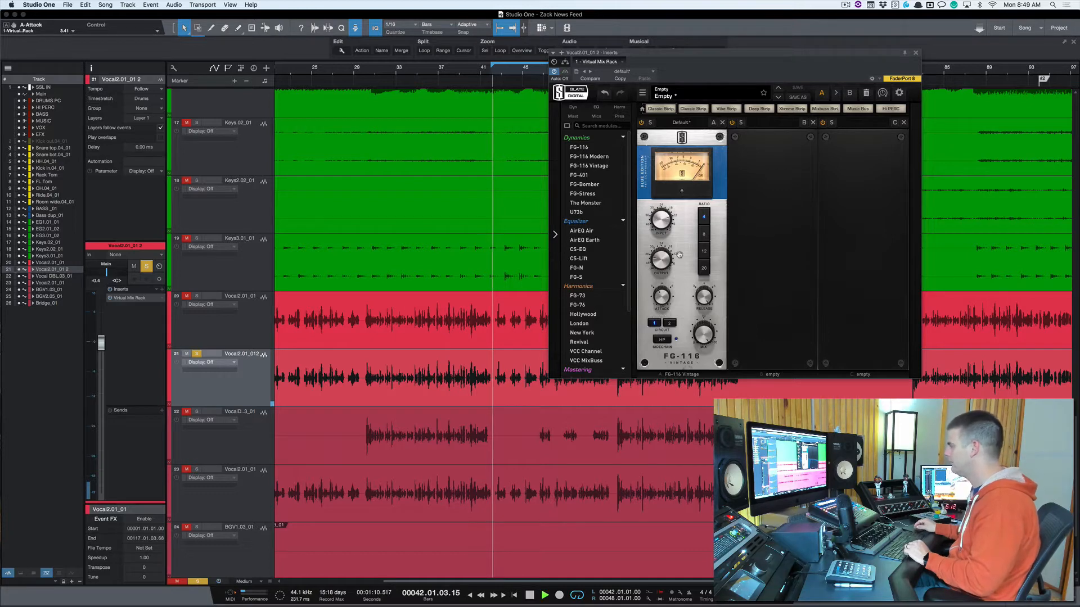
left_click_drag(678, 257, 672, 236)
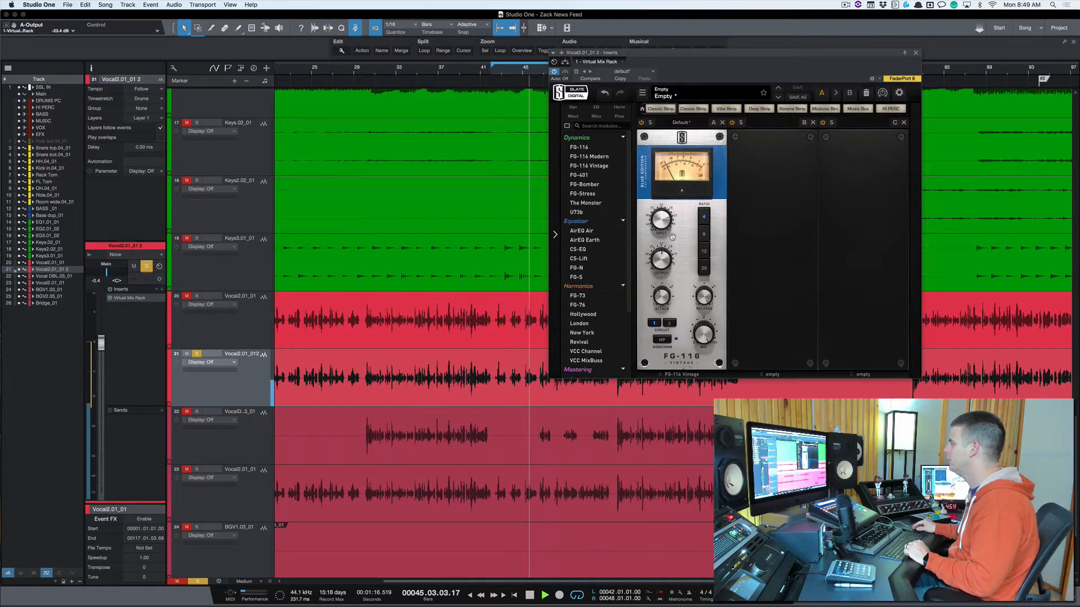
key("space")
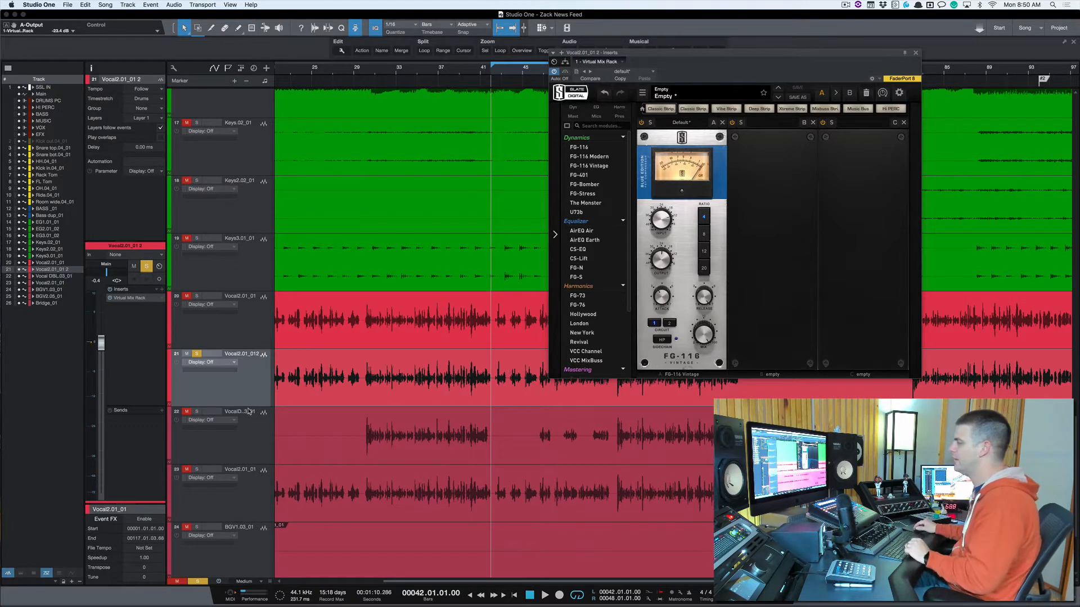
Step: Turn off the duplicate vocal's solo and switch between the original and duplicate tracks, ending on the duplicate
left_click(196, 355)
left_click(245, 347)
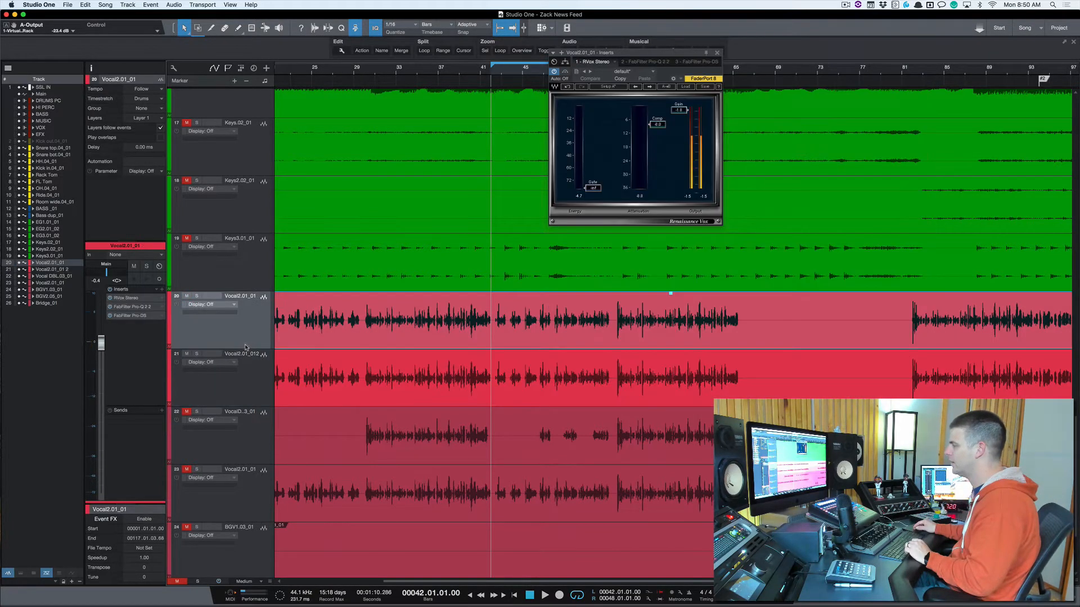
left_click(250, 375)
left_click(243, 332)
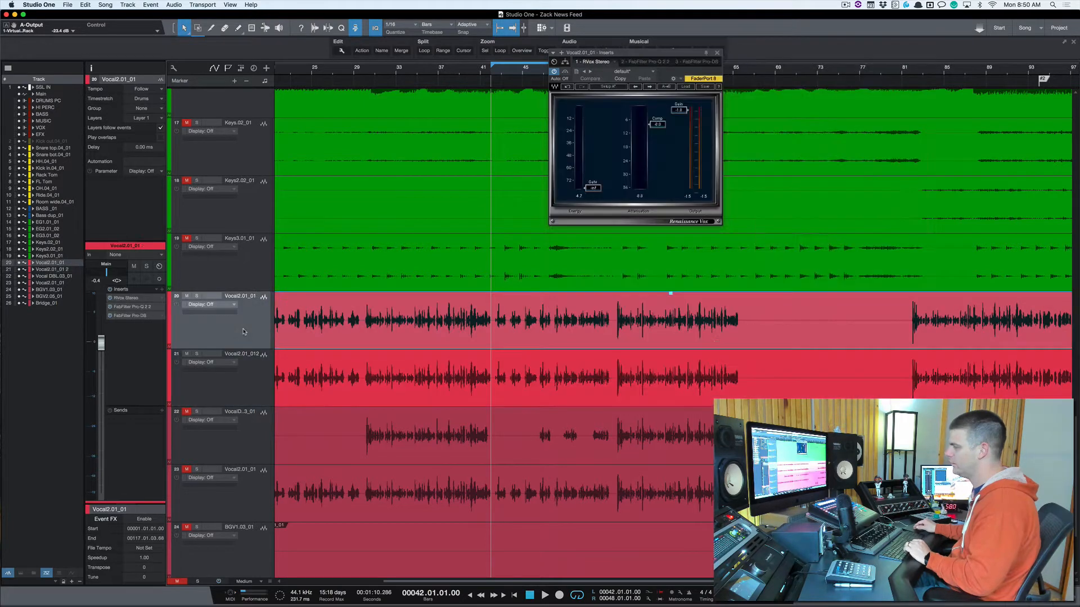
left_click(252, 379)
Step: Show the mixer console, close the Virtual Mix Rack window and bring both vocal channels into view
key("F3")
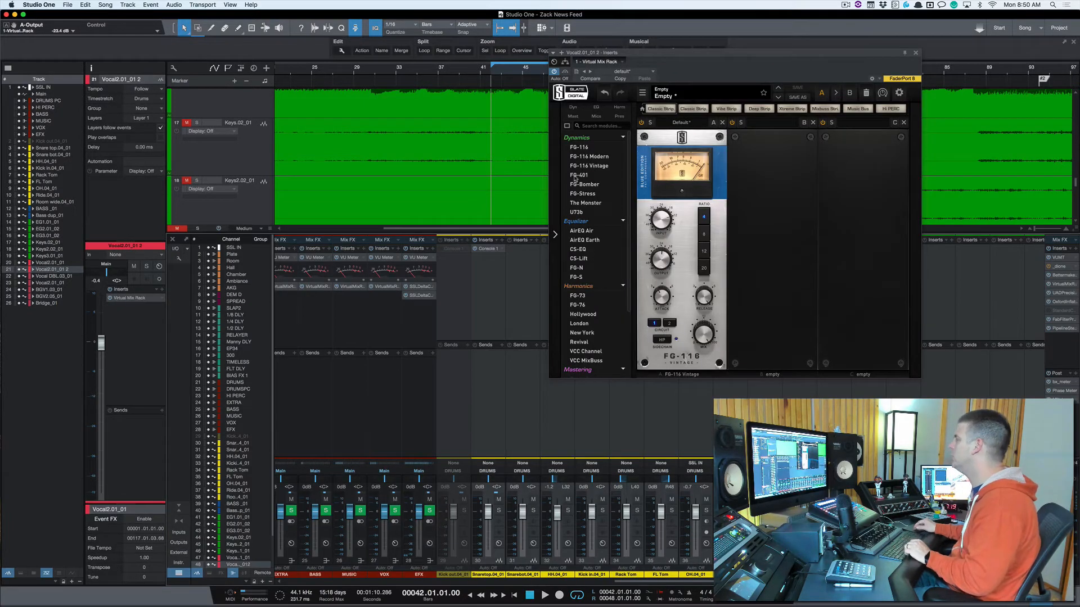
left_click(916, 53)
scroll(716, 390, "right", 5)
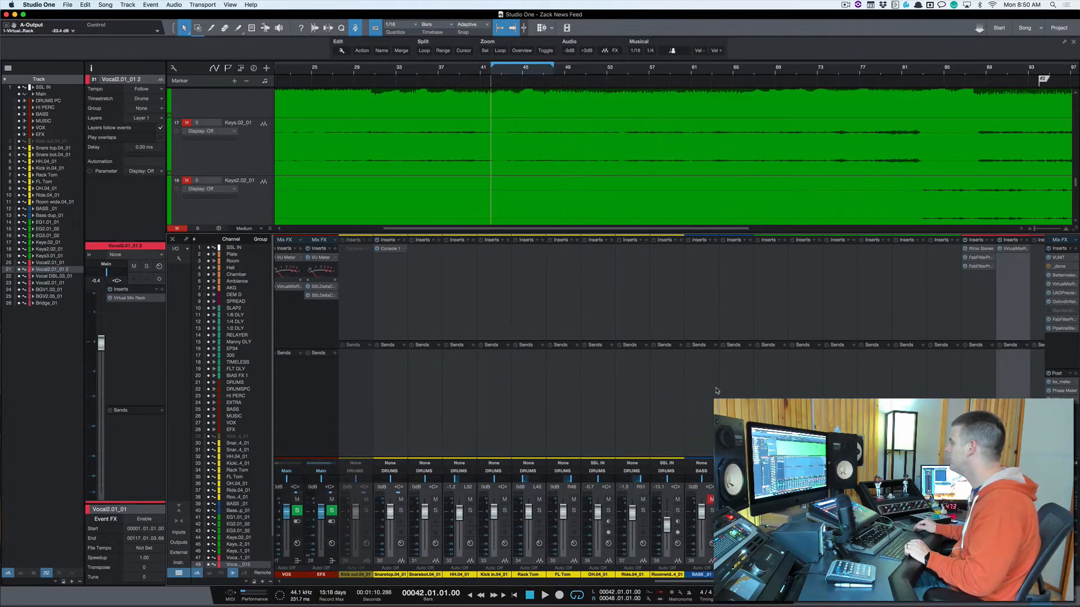
left_click(848, 397)
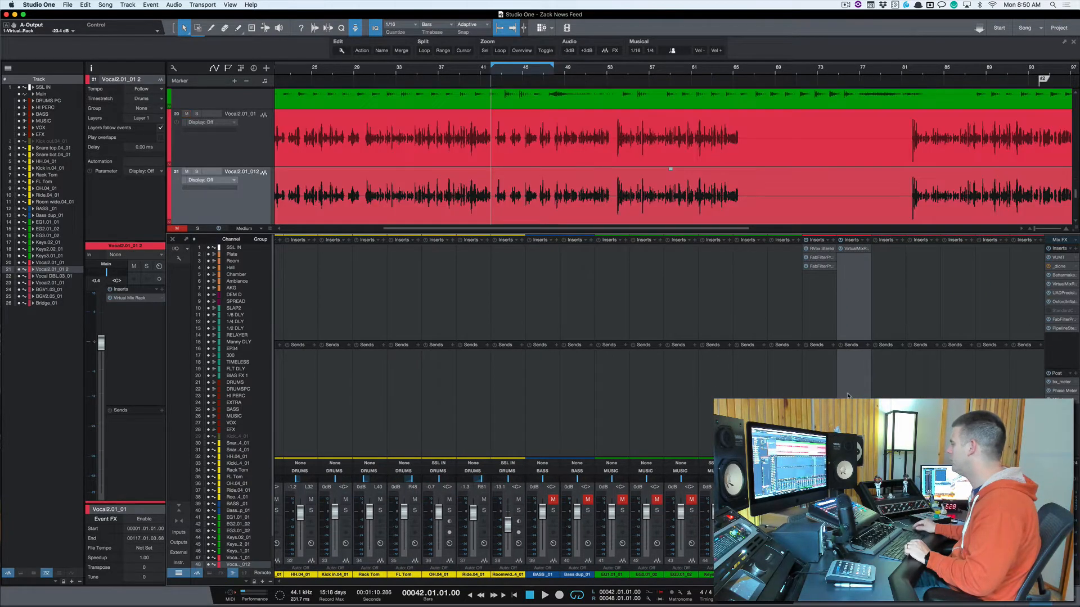
Step: Pull the duplicate vocal's fader fully down and blend it up to -2.3 dB under the original during playback
left_click_drag(853, 512, 853, 554)
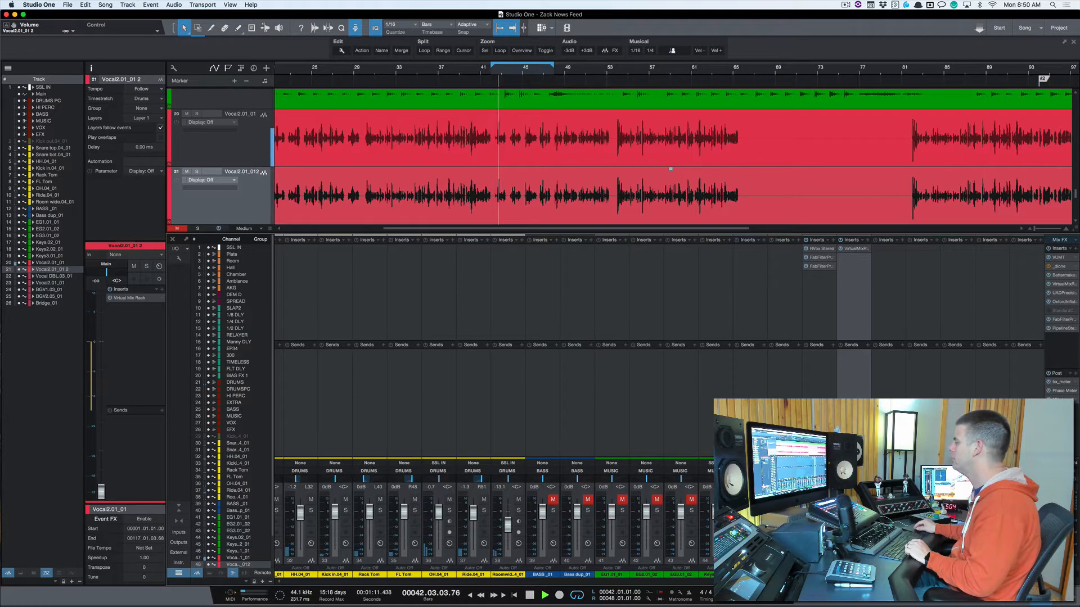
left_click_drag(853, 554, 853, 515)
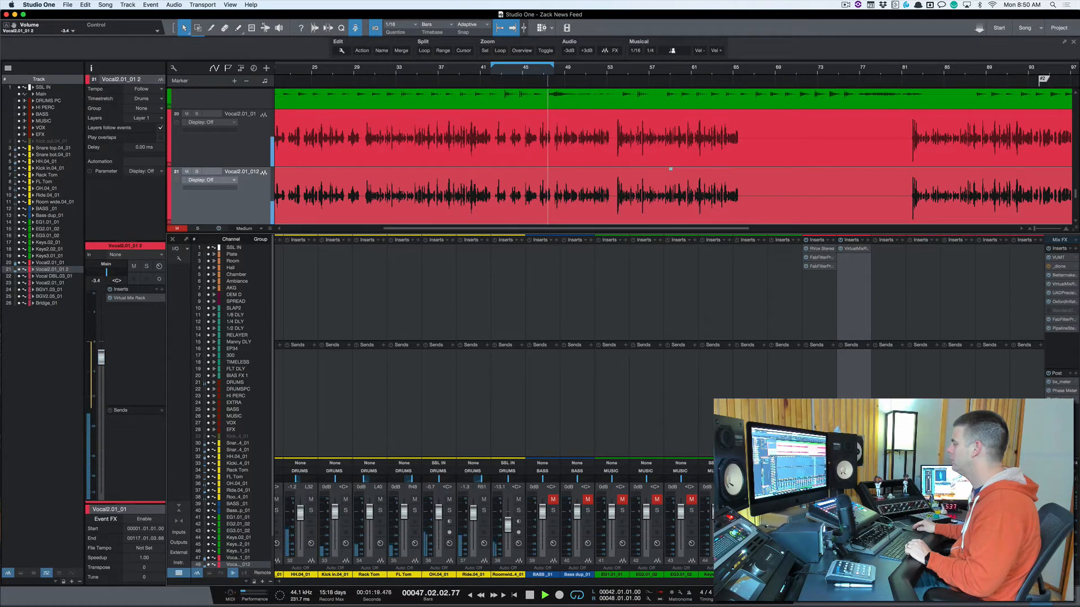
left_click_drag(853, 515, 853, 514)
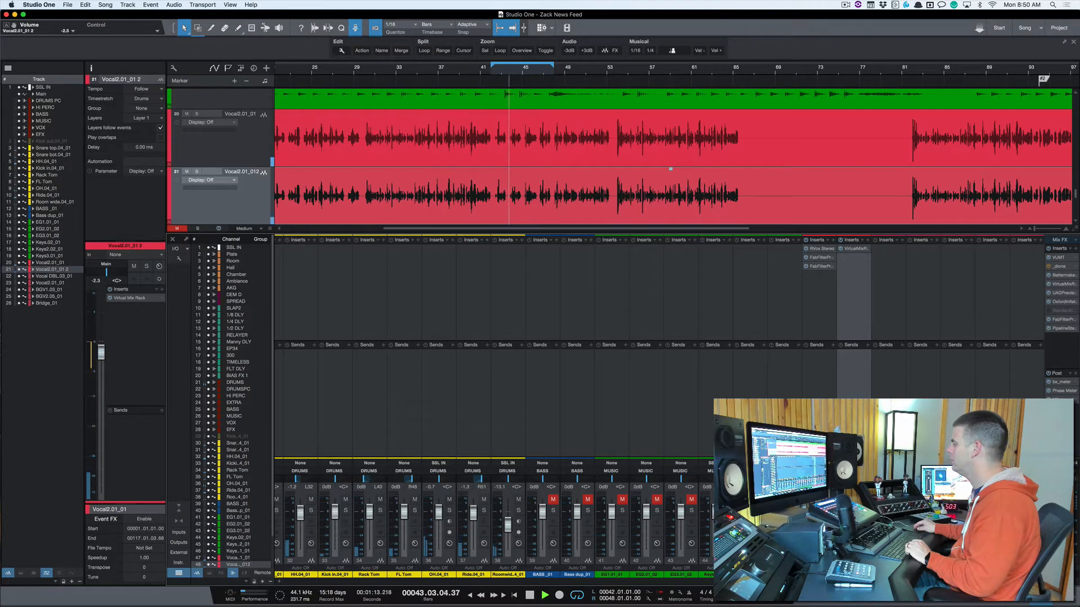
Step: Briefly mute the duplicate vocal, stop, then solo both the original and the unmuted duplicate vocal and start playback
key("m")
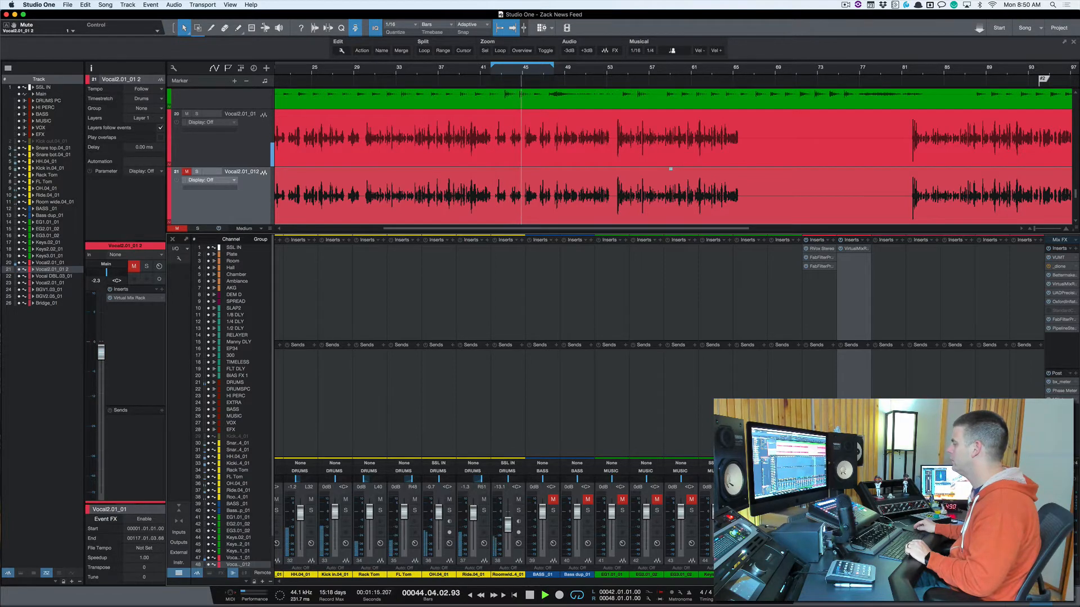
key("space")
left_click(829, 511)
key("m")
key("s")
key("space")
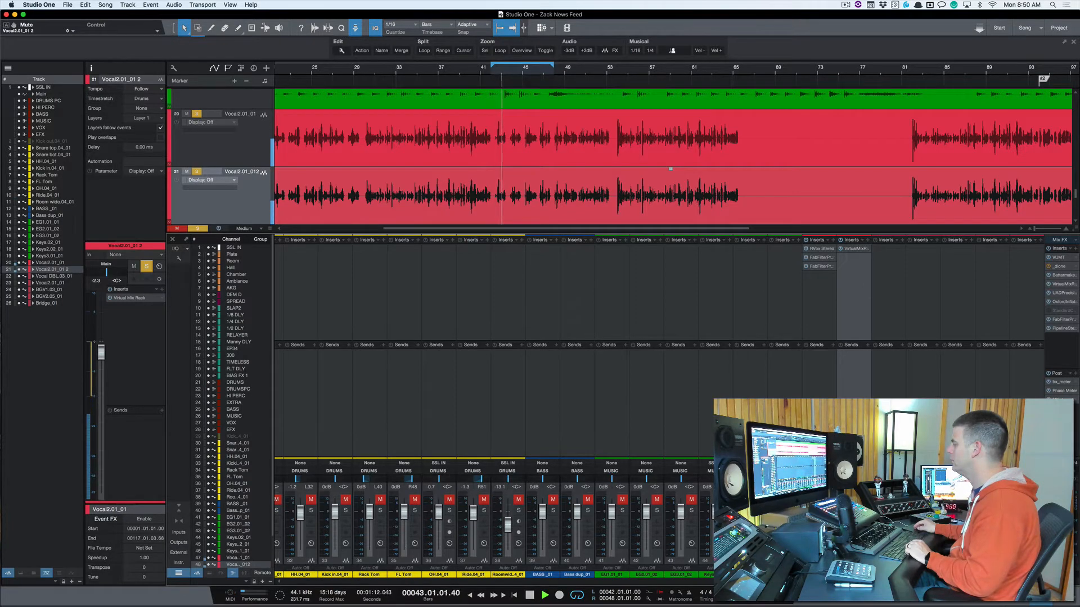
Step: Compare the soloed lead vocal without and with the parallel duplicate during playback, ending with both soloed and playback stopped
key("m")
key("s")
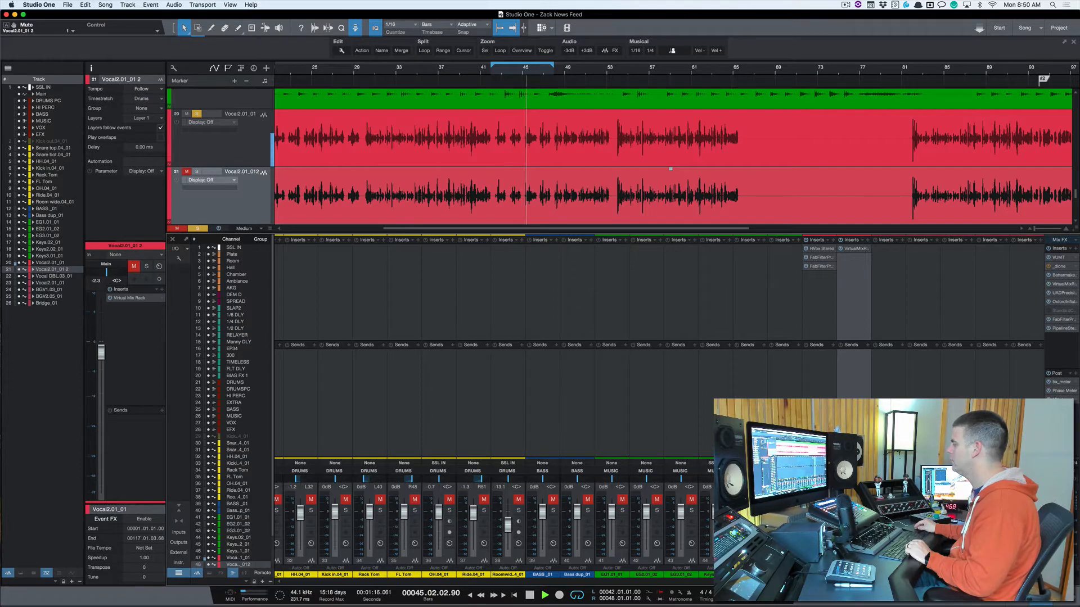
key("m")
key("s")
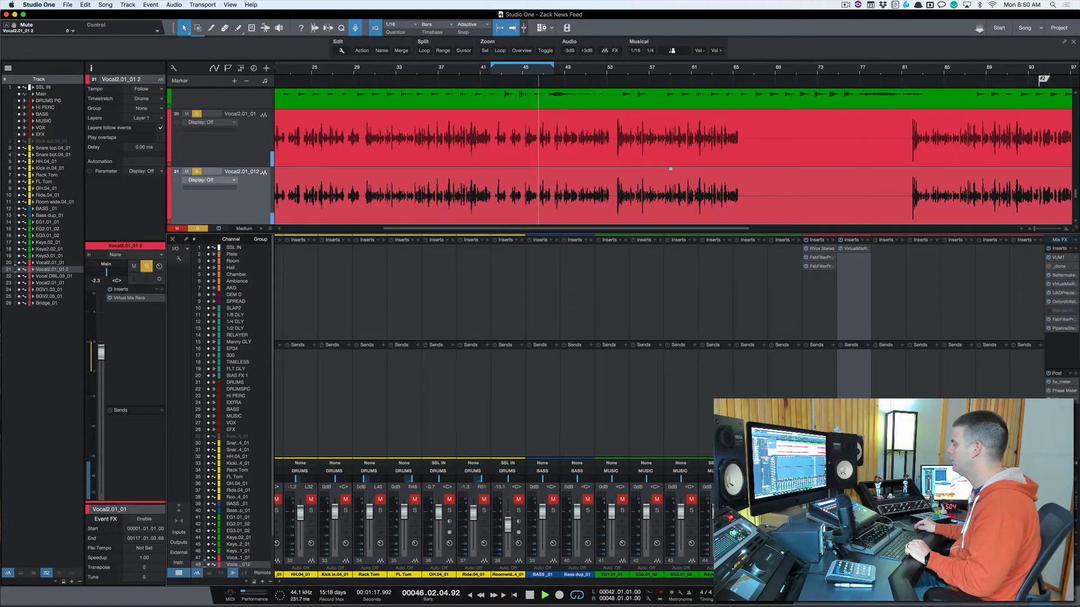
key("space")
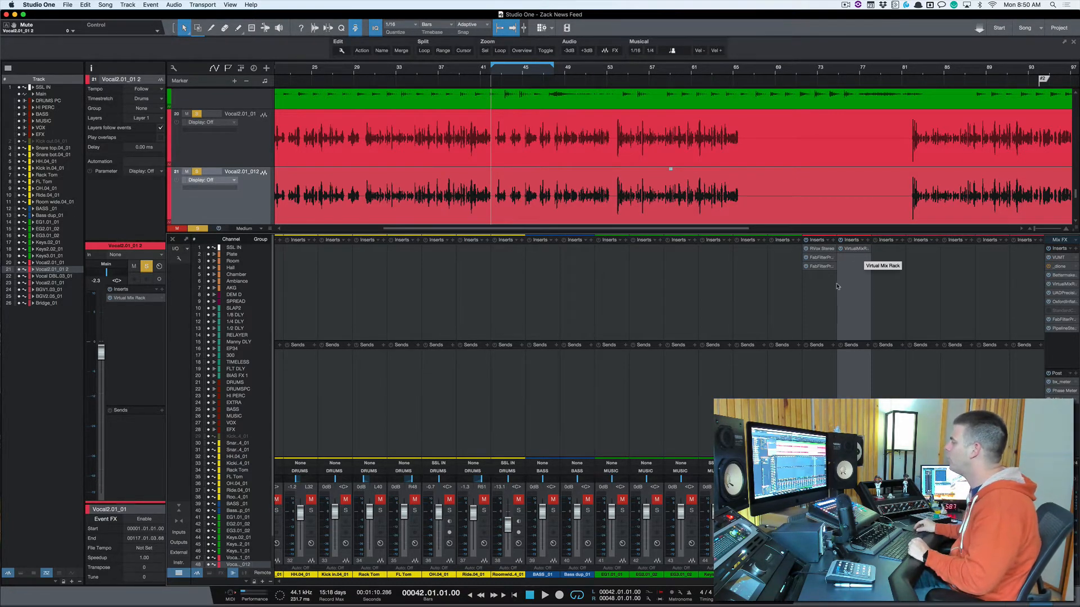
Step: Add a copy of the duplicate's Virtual Mix Rack to the original vocal and set its FG-116 Vintage mix to 38% with the duplicate muted
left_click_drag(836, 286, 812, 286)
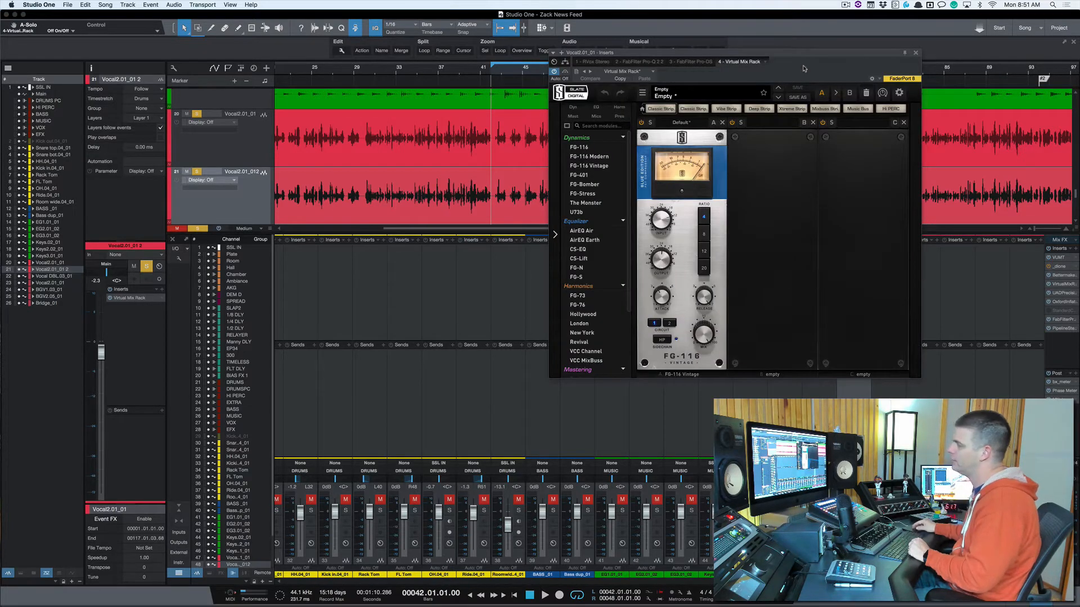
left_click_drag(803, 68, 661, 90)
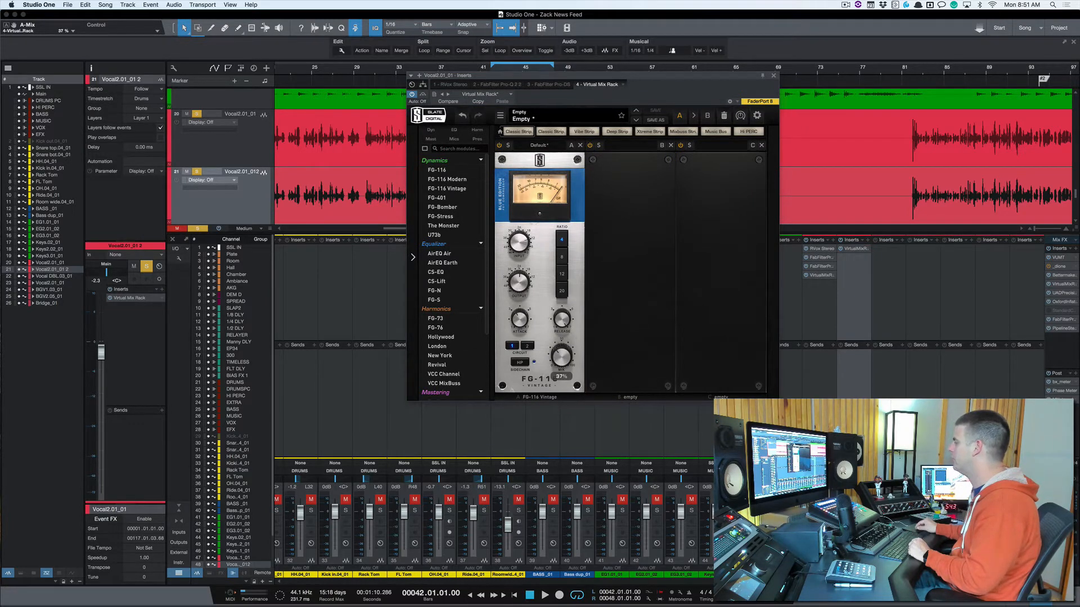
key("m")
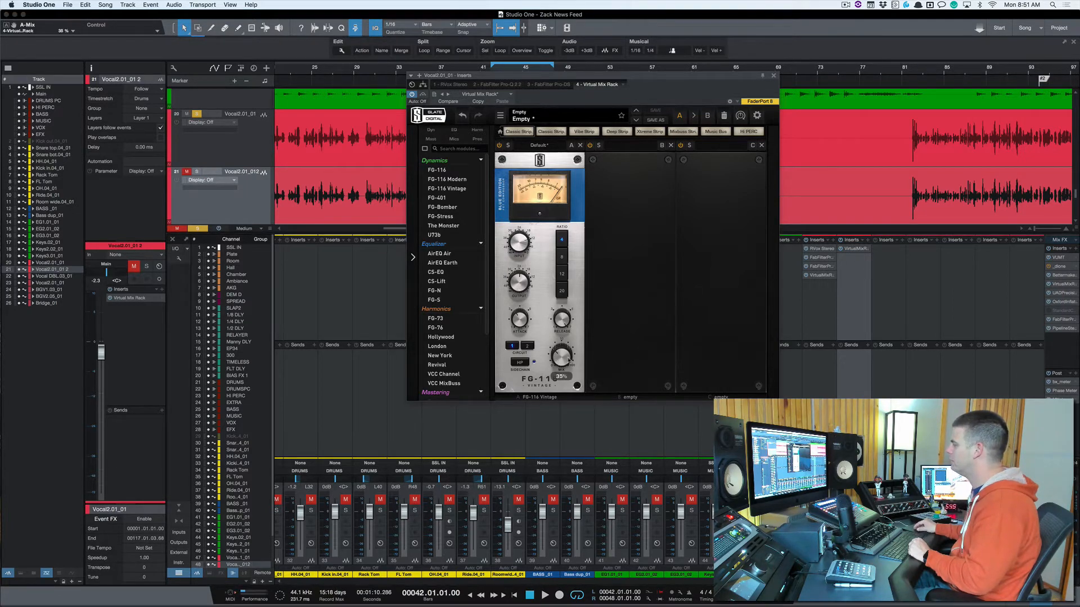
scroll(560, 364, "up", 1)
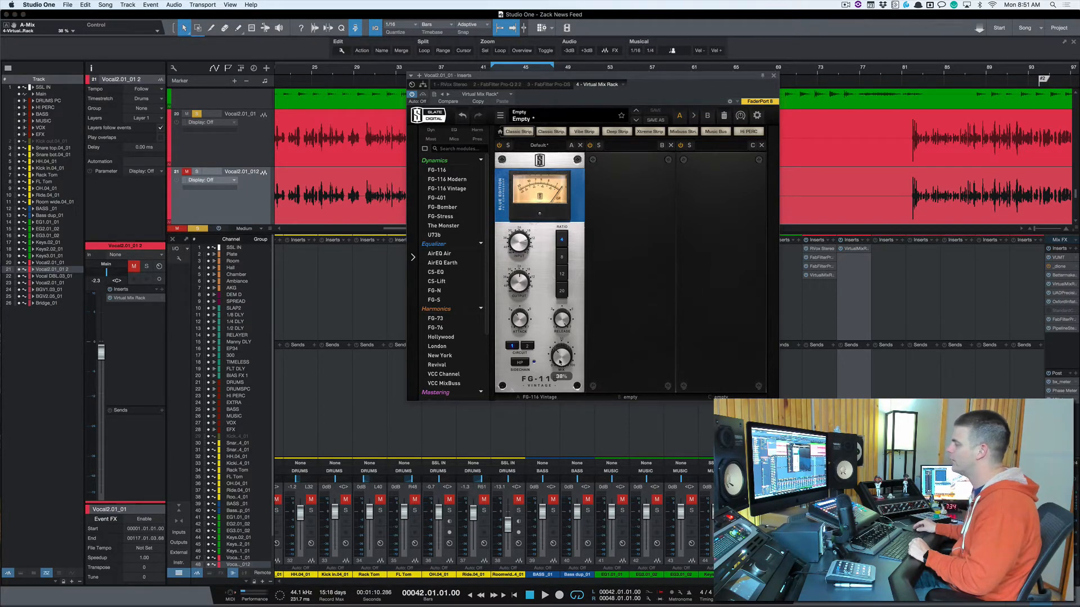
Step: Audition the original vocal with its FG-116 Vintage bypassed and engaged, adjusting the compressor's output and mix
key("space")
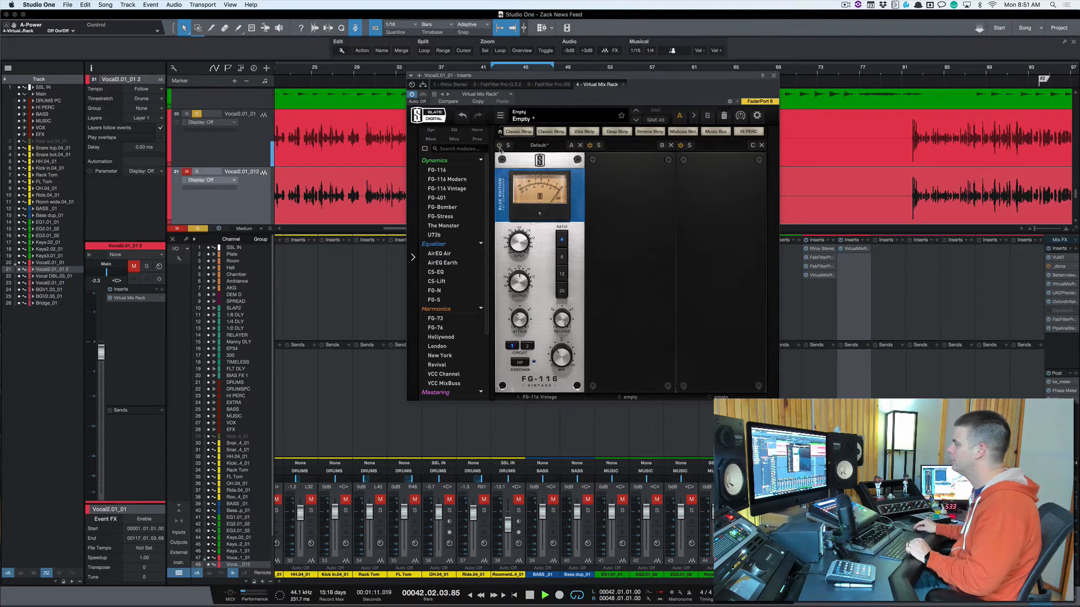
key("space")
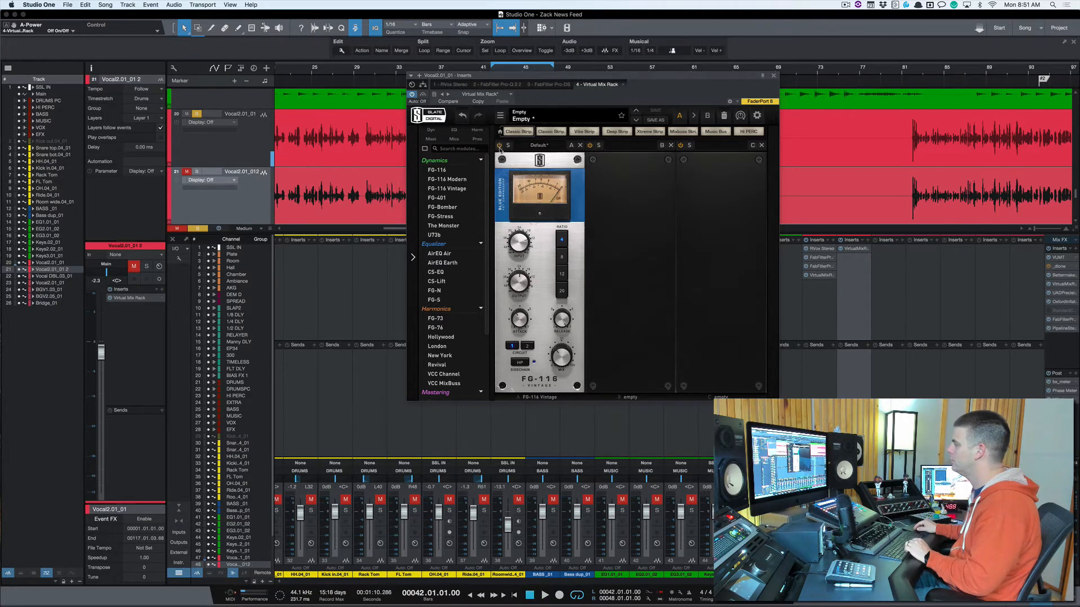
mouse_move(519, 276)
key("space")
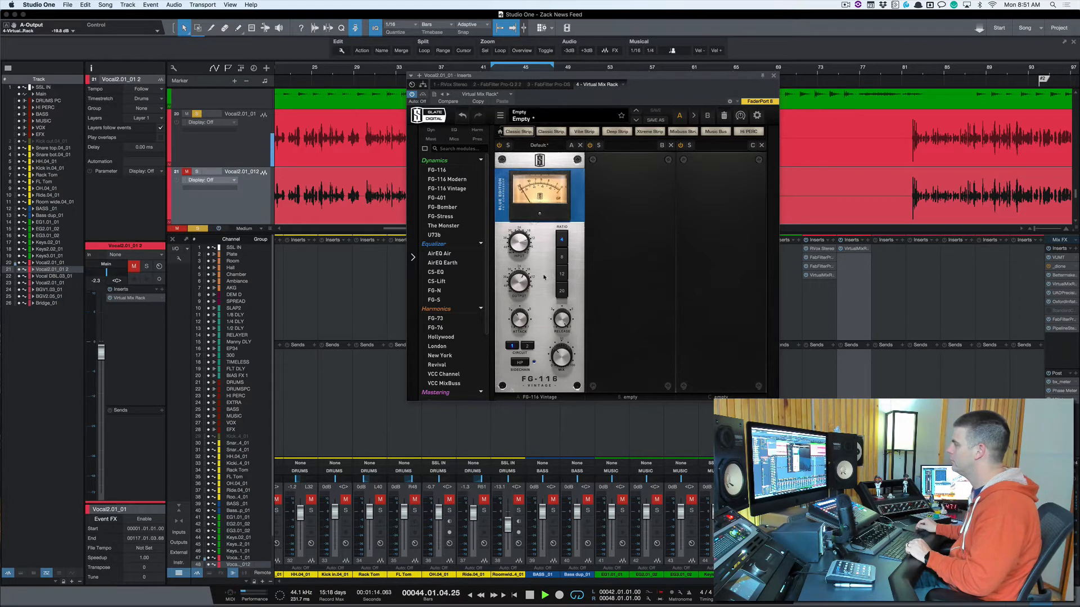
key("space")
left_click(499, 147)
key("space")
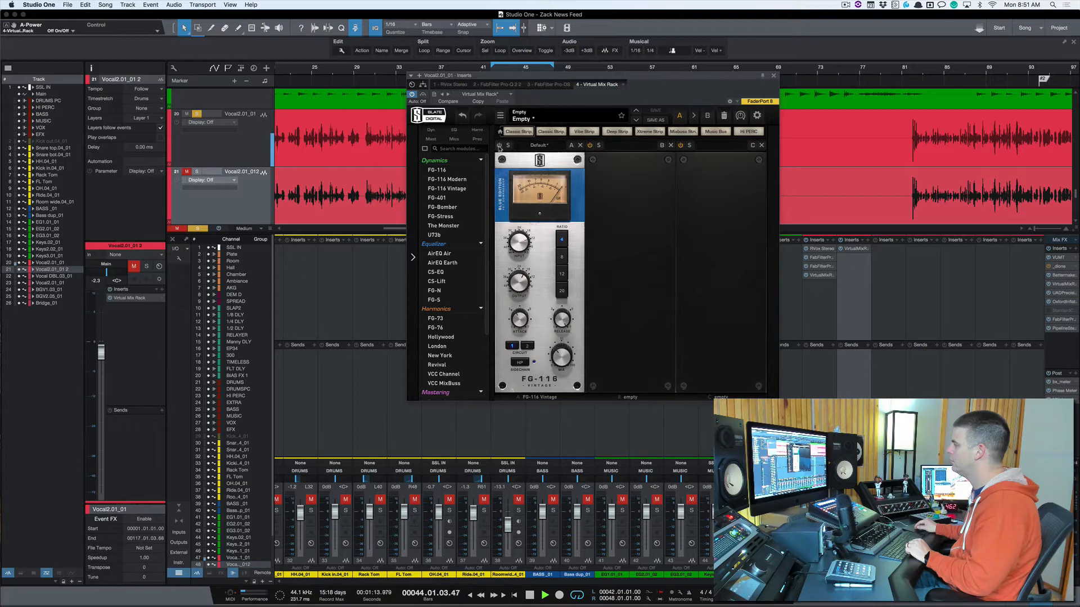
key("space")
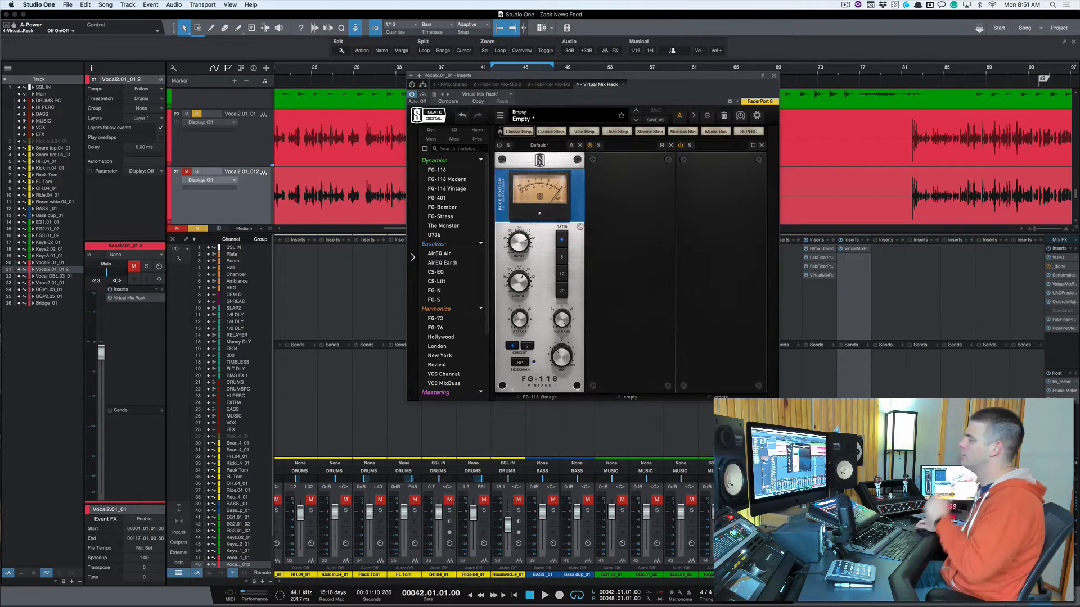
left_click_drag(561, 355, 564, 363)
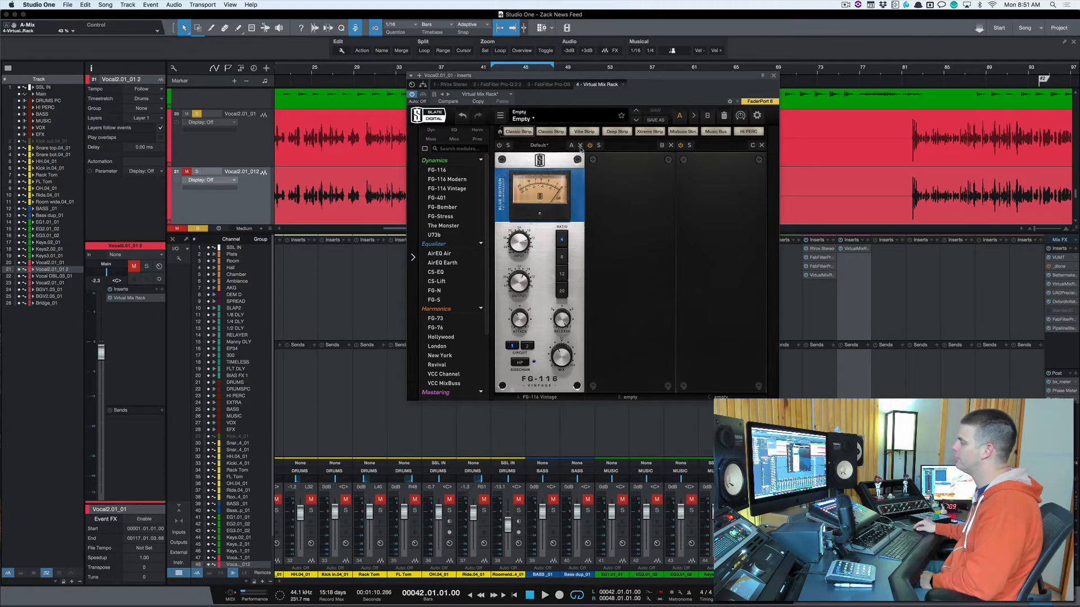
Step: Try an FG-Stress ahead of the FG-116 Vintage on the original vocal, then empty the rack of both modules and close it
double_click(448, 217)
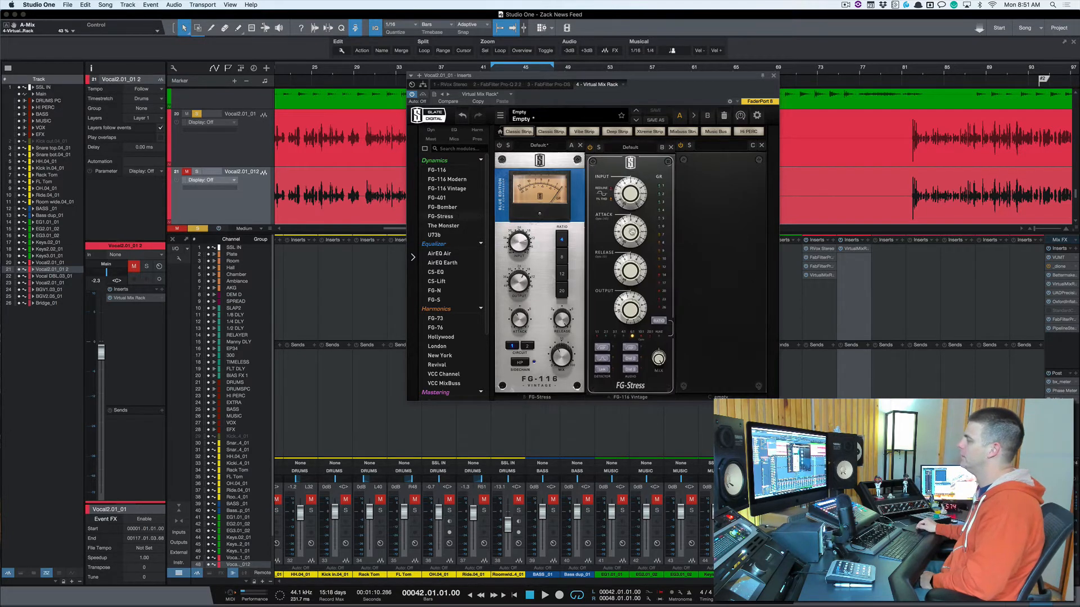
left_click_drag(647, 188, 614, 186)
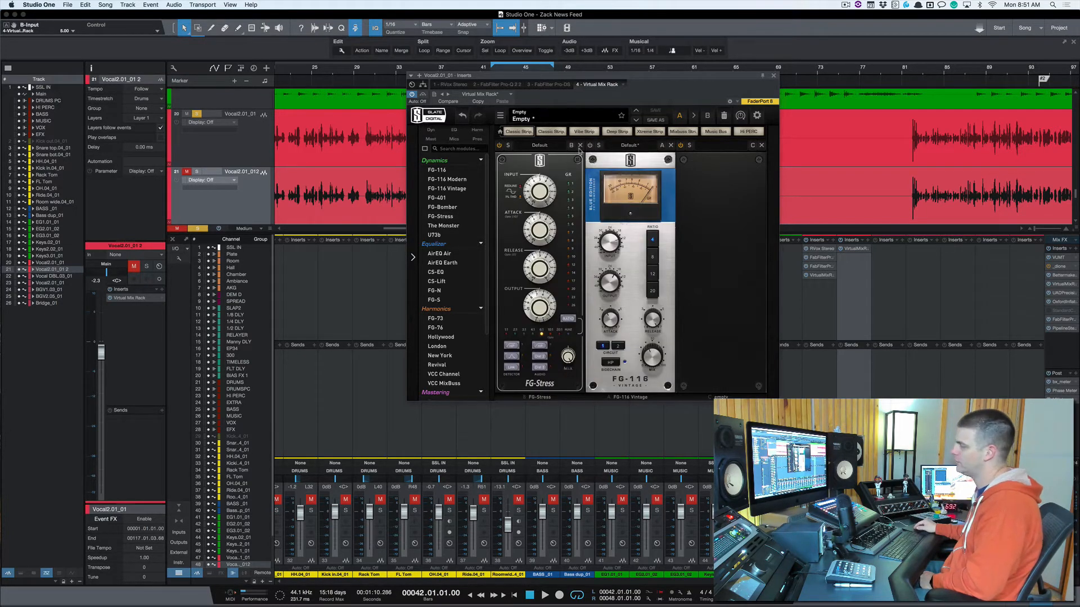
left_click(580, 146)
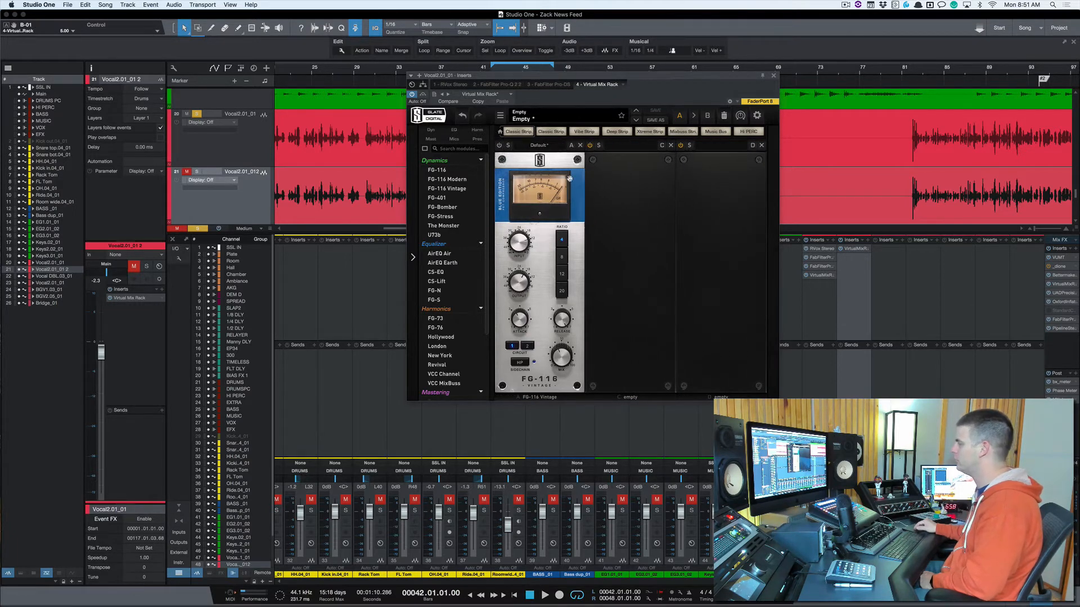
left_click(580, 146)
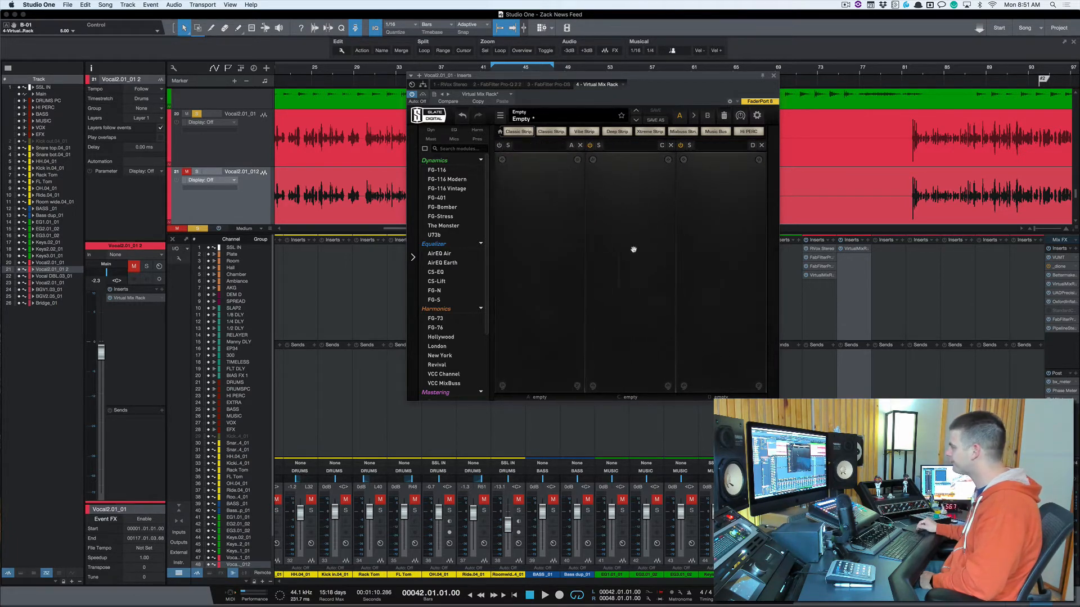
left_click(774, 76)
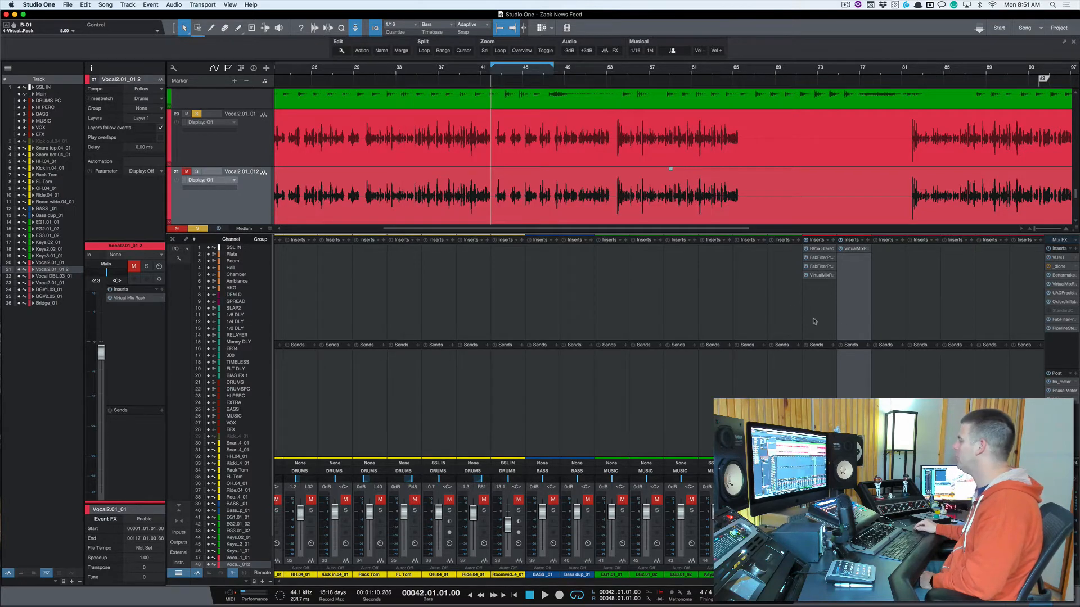
Step: Remove the Virtual Mix Rack from the duplicate vocal and add a new bus channel beside the original vocal
left_click(870, 249)
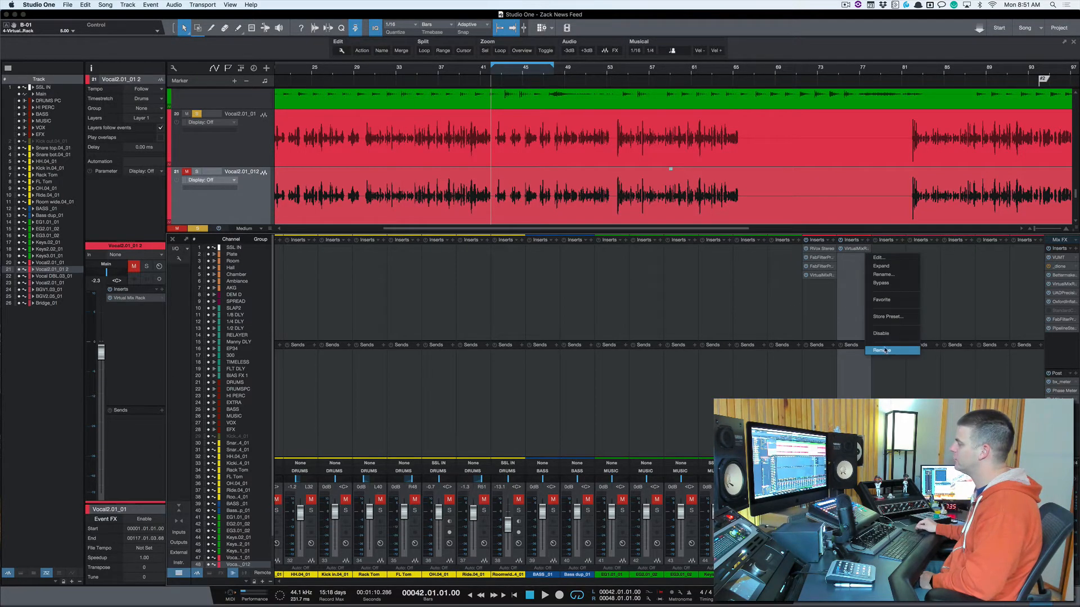
left_click(866, 335)
left_click(831, 318)
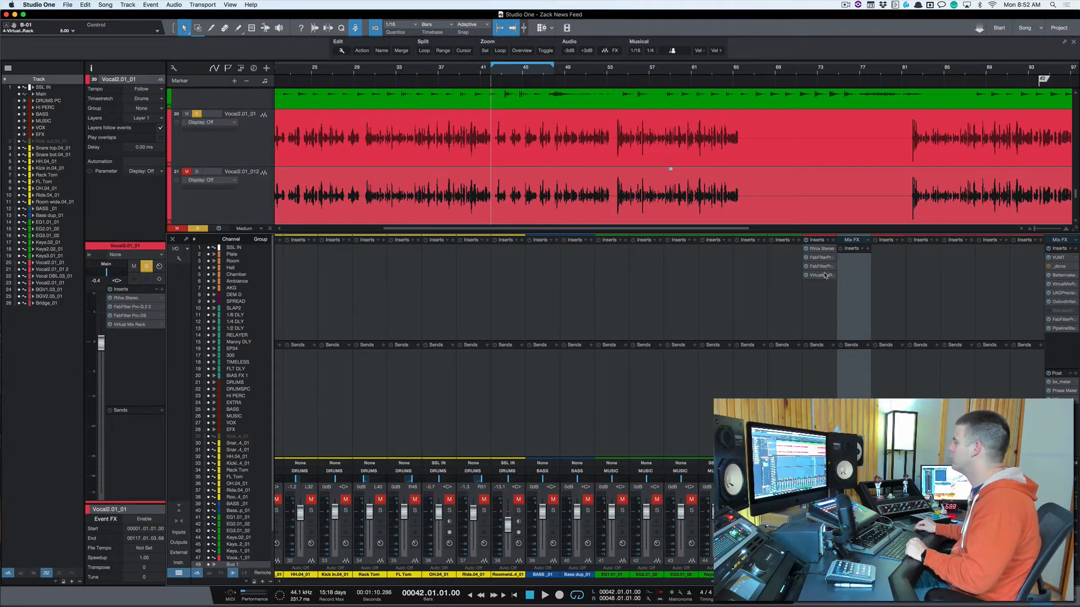
Step: Set up the new bus as VOX PC with a copied Virtual Mix Rack holding an FG-116 Modern at an attack of 3.27
left_click_drag(825, 275, 860, 271)
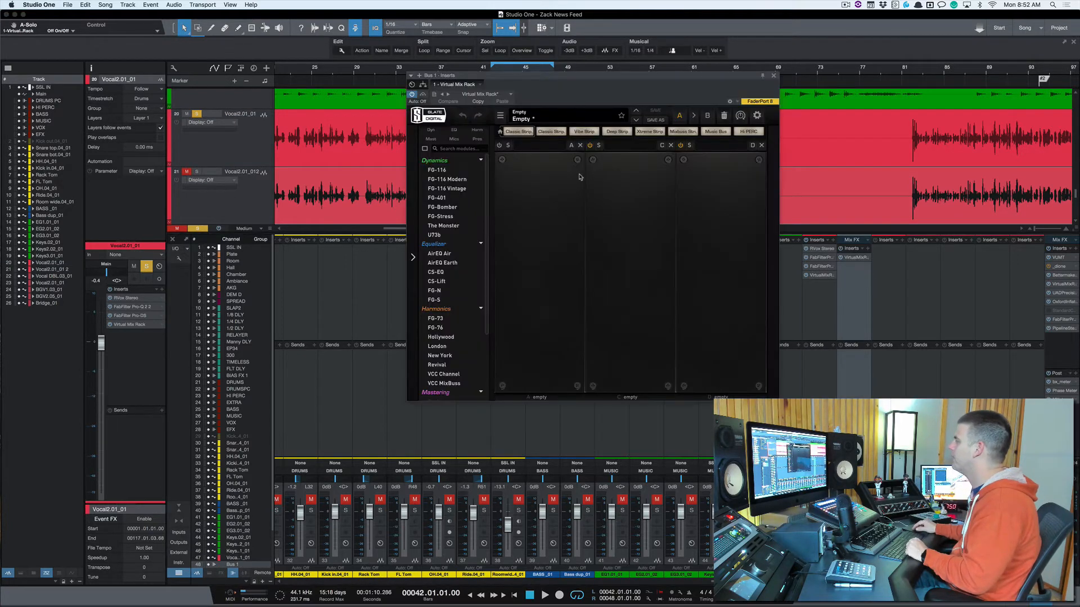
left_click_drag(451, 178, 524, 216)
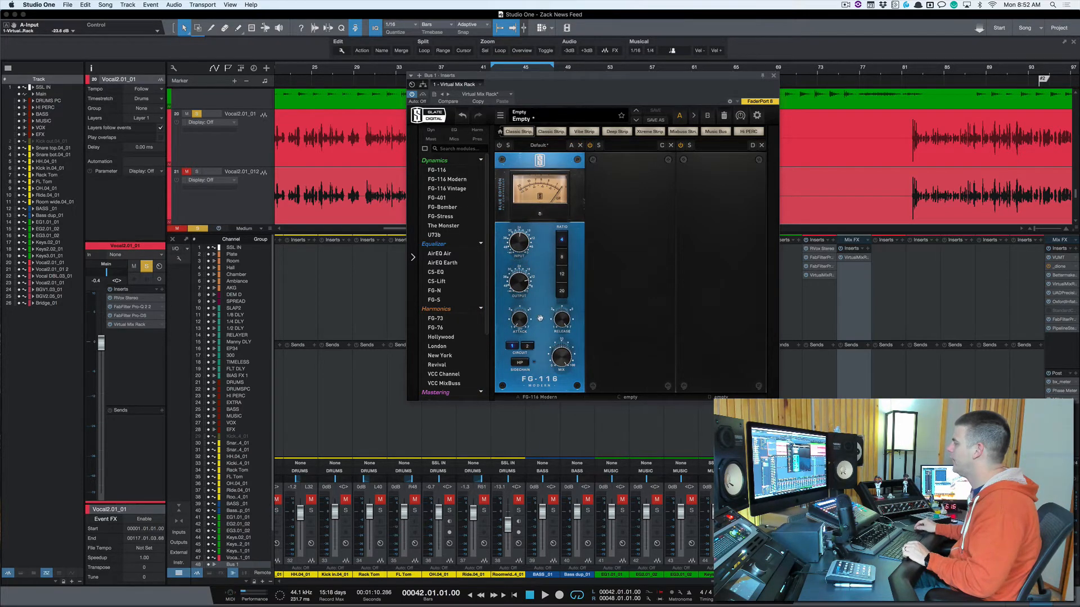
left_click(773, 76)
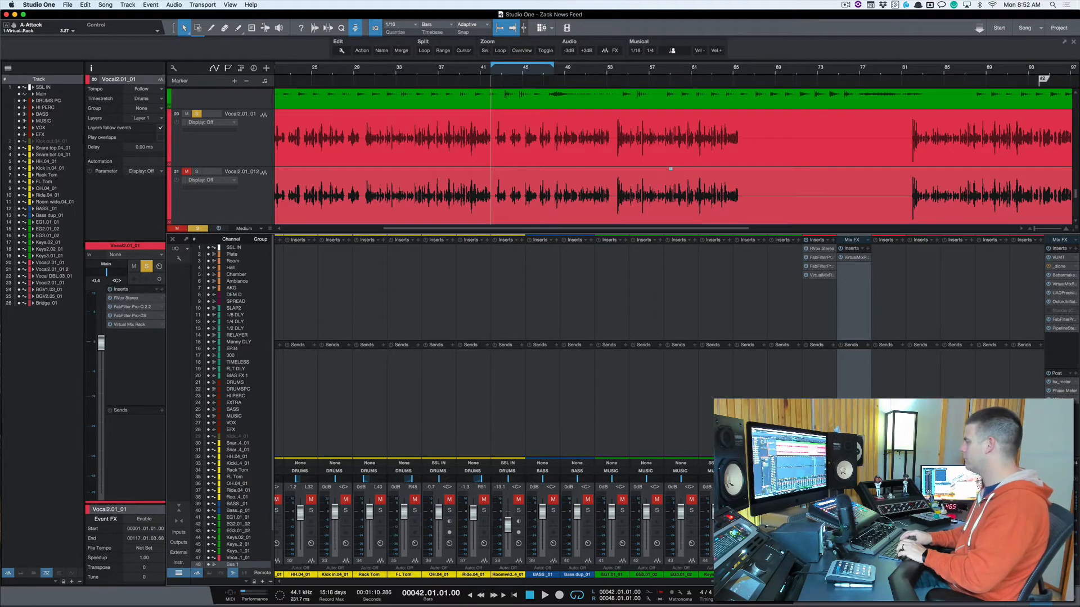
Step: Add a send from the original vocal to the VOX PC bus and set its send level to 0 dB
left_click(834, 346)
scroll(860, 394, "down", 1)
scroll(863, 374, "down", 5)
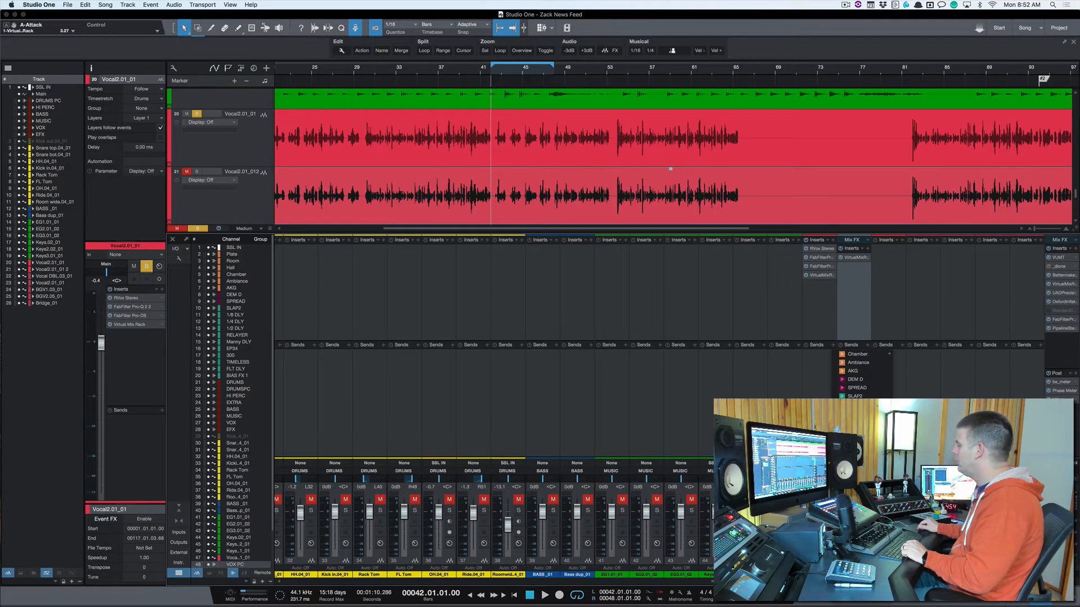
left_click(856, 554)
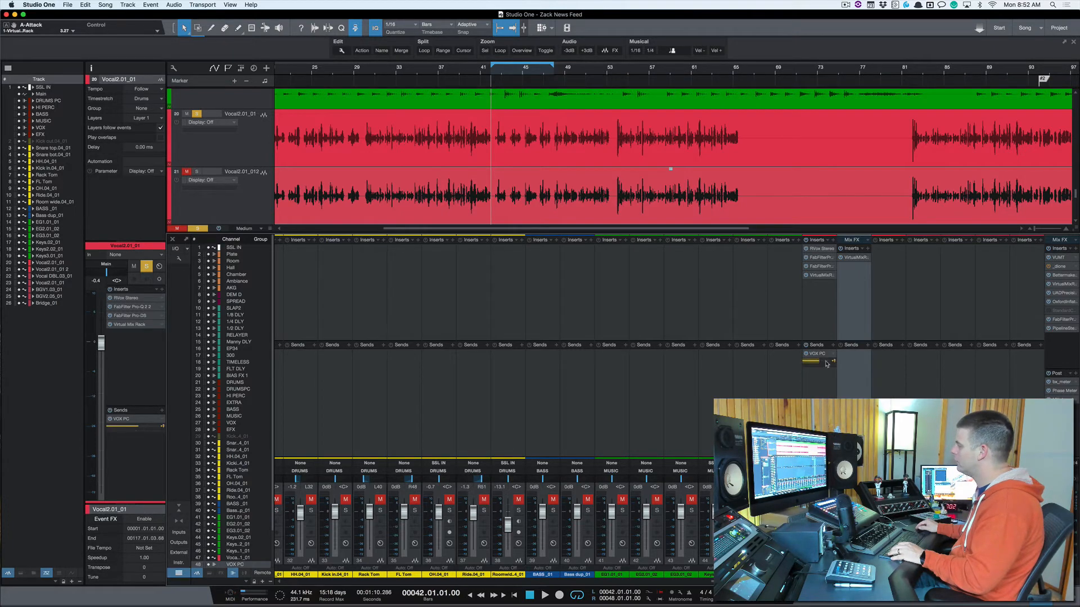
left_click(818, 361)
left_click(817, 362, "super")
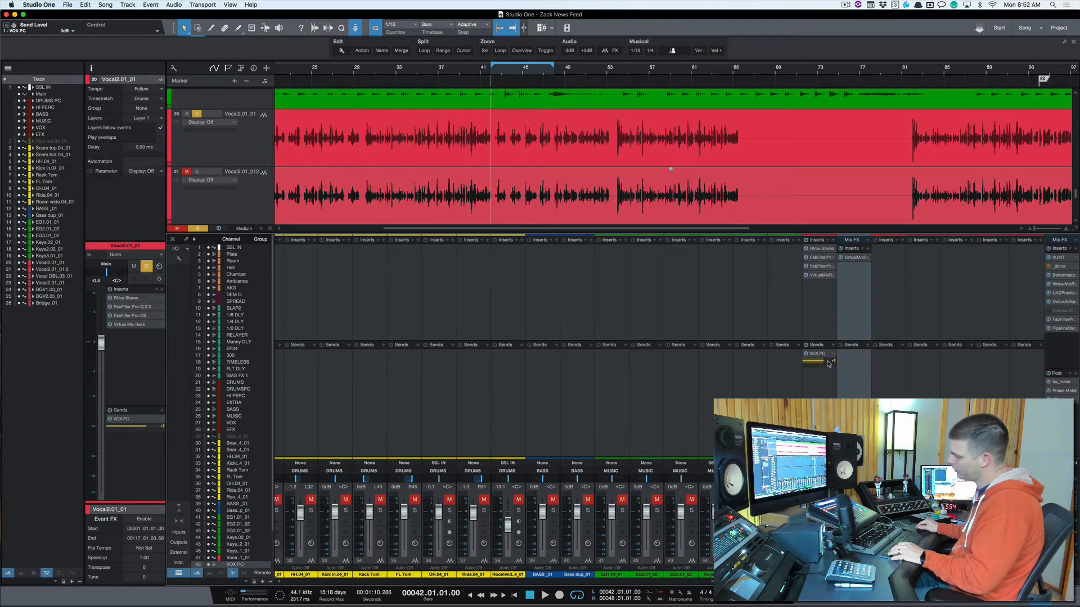
mouse_move(817, 365)
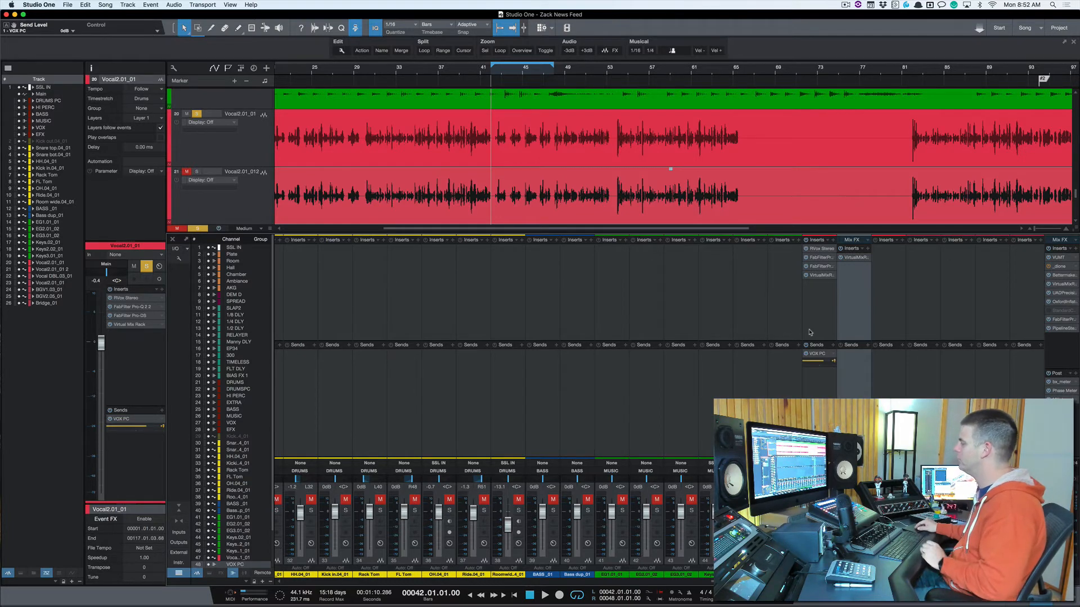
Step: Adjust the input of the VOX PC bus's FG-116 Modern during playback and blend the bus in at -11.3 dB
left_click(852, 258)
key("space")
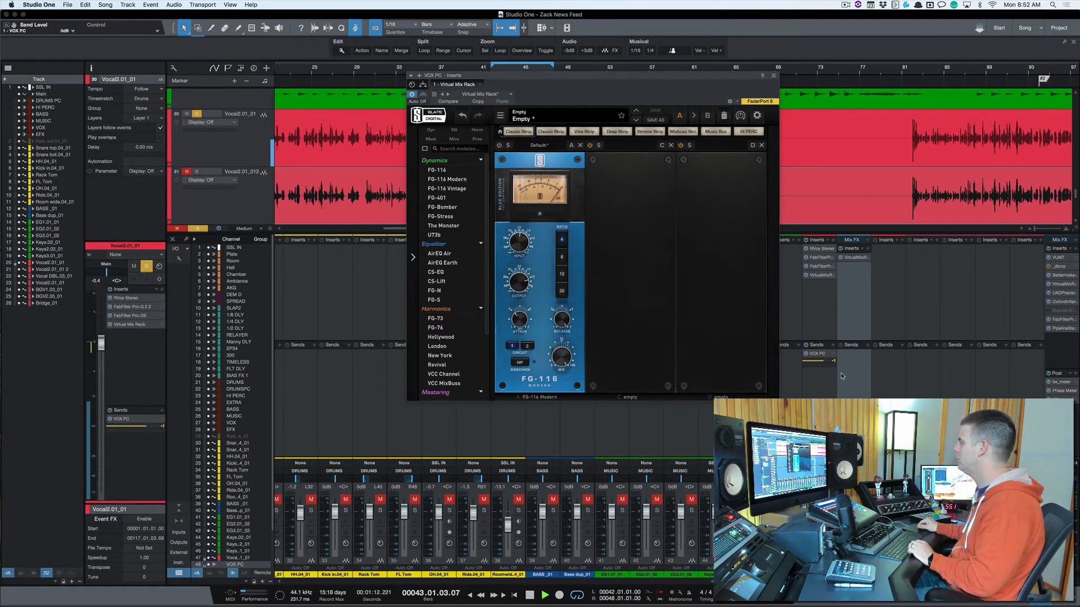
left_click(498, 146)
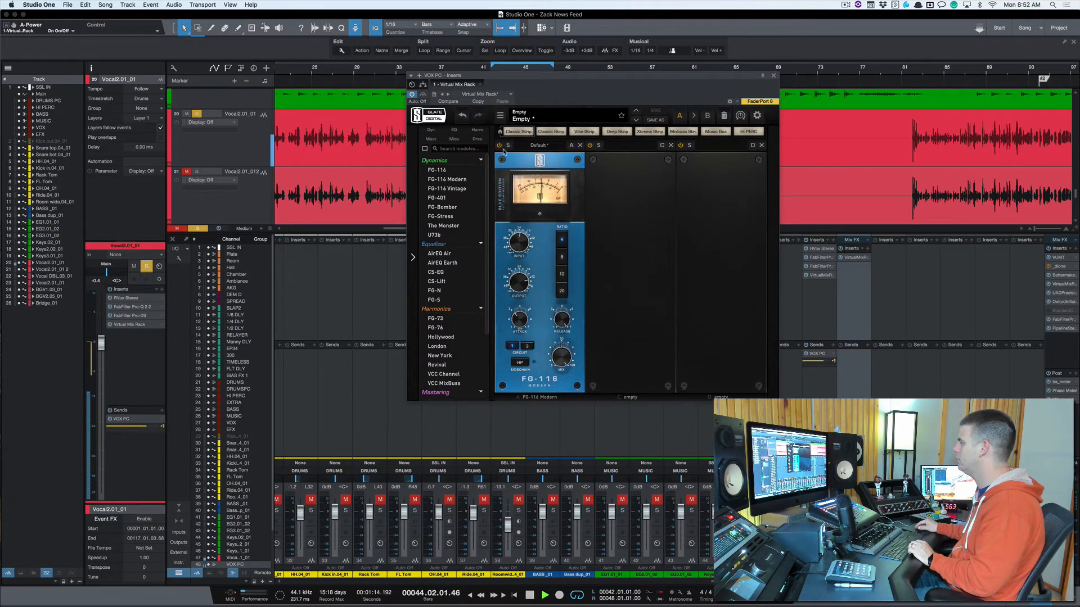
left_click_drag(521, 237, 521, 219)
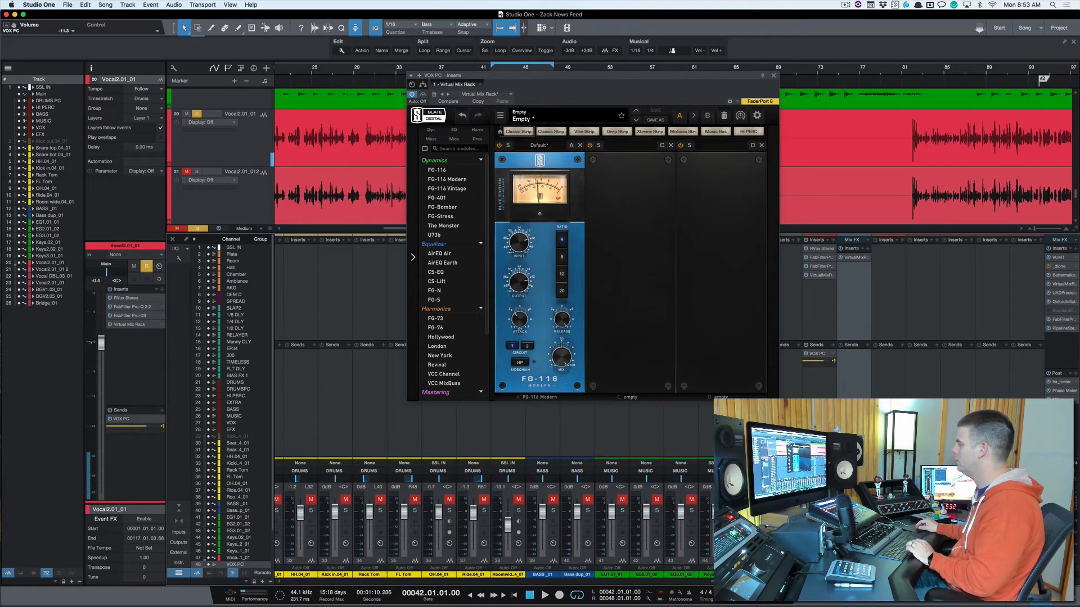
key("space")
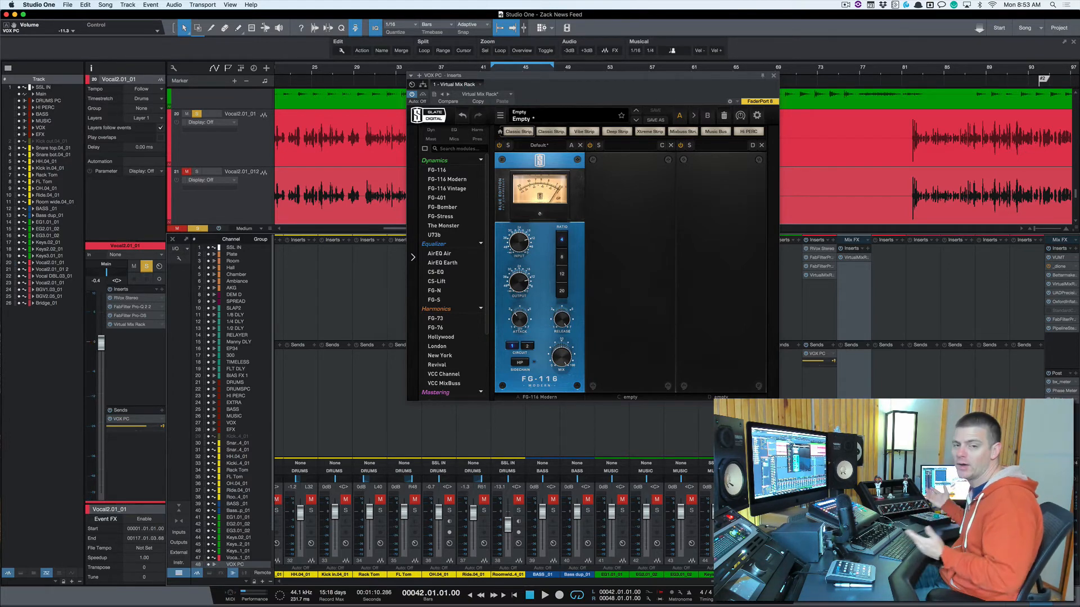
left_click(773, 75)
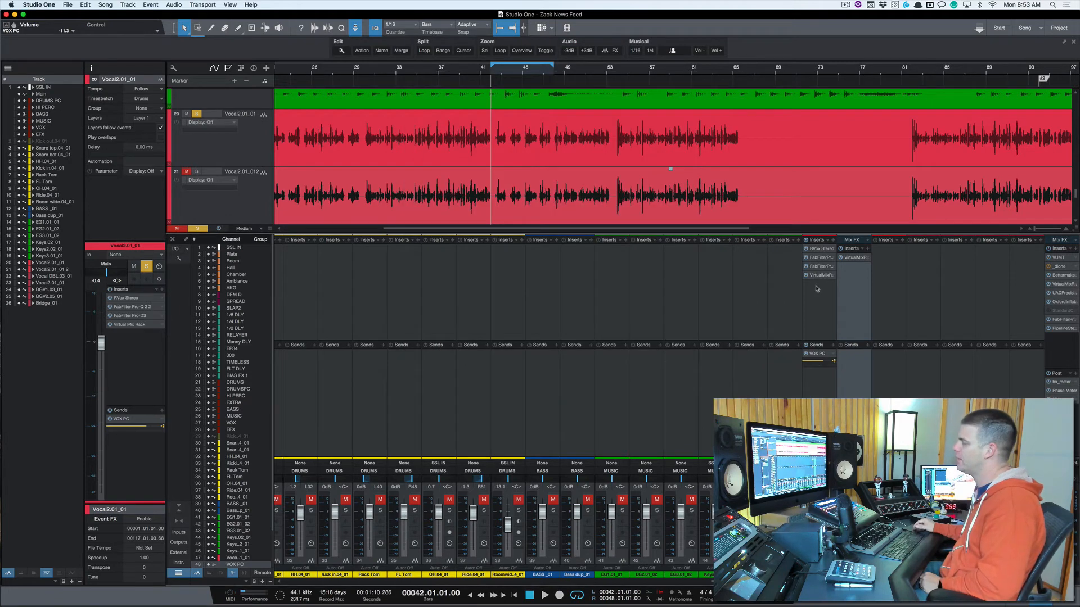
scroll(444, 319, "left", 10)
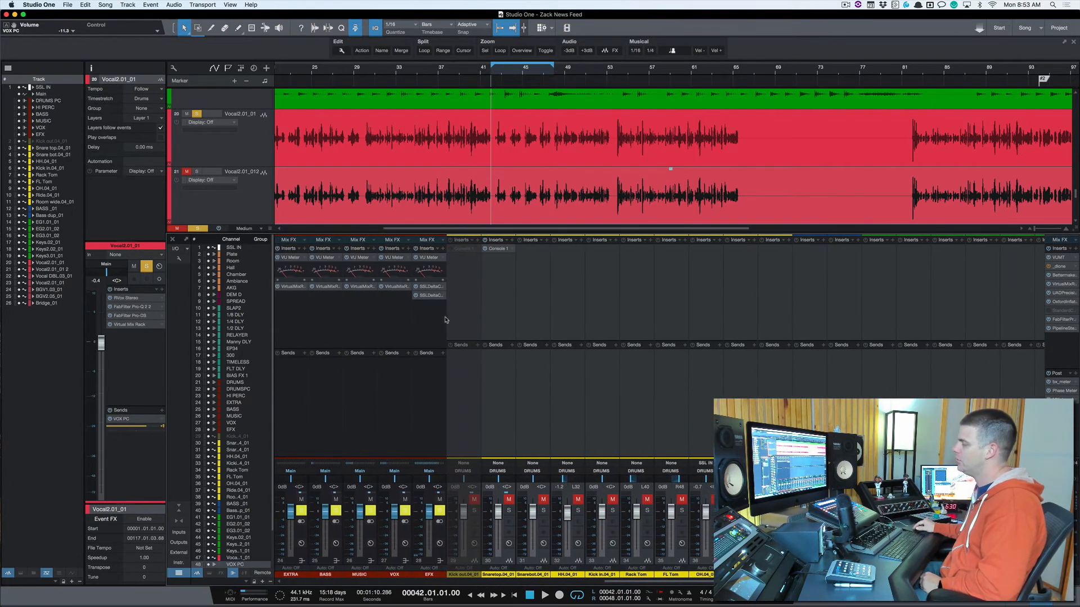
Step: Examine the DRUMS bus's send to DRUMS PC and inspect the Virtual Mix Rack on the DRUMS PC bus
scroll(445, 320, "left", 3)
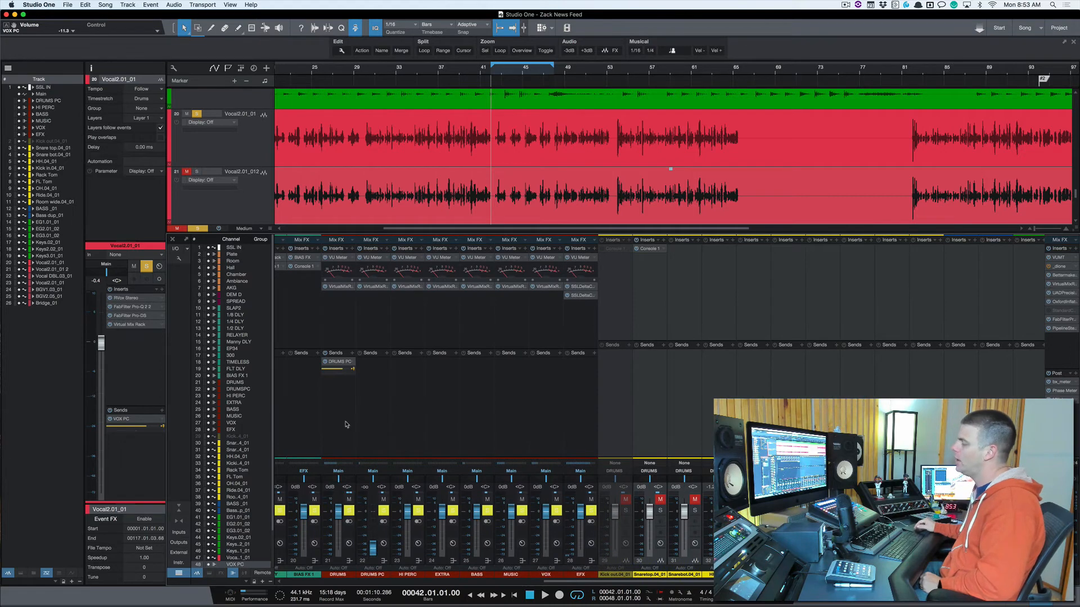
scroll(346, 425, "left", 1)
left_click(347, 401)
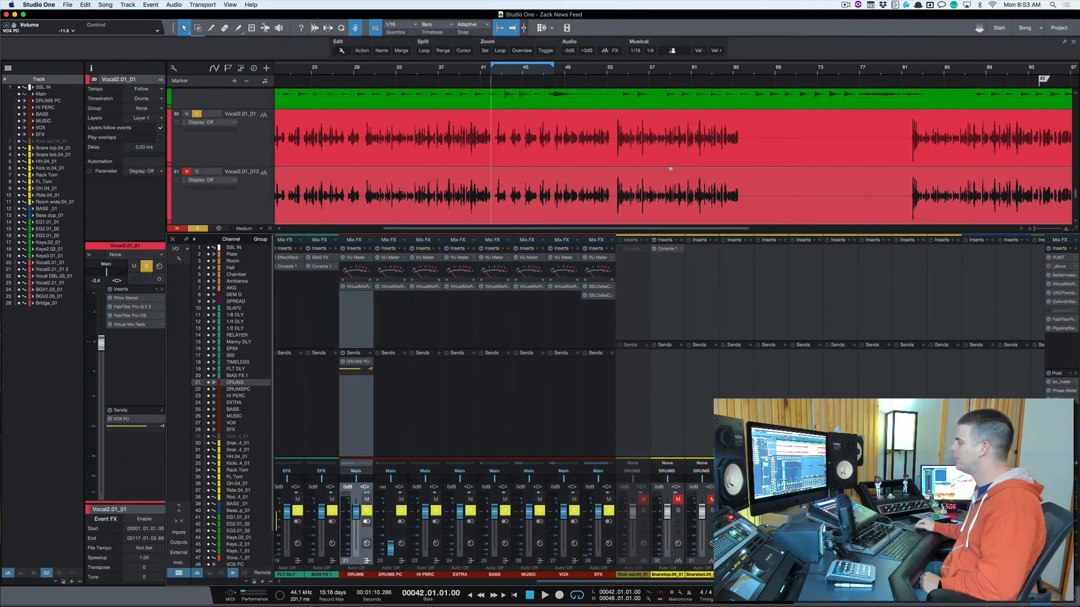
scroll(587, 476, "left", 3)
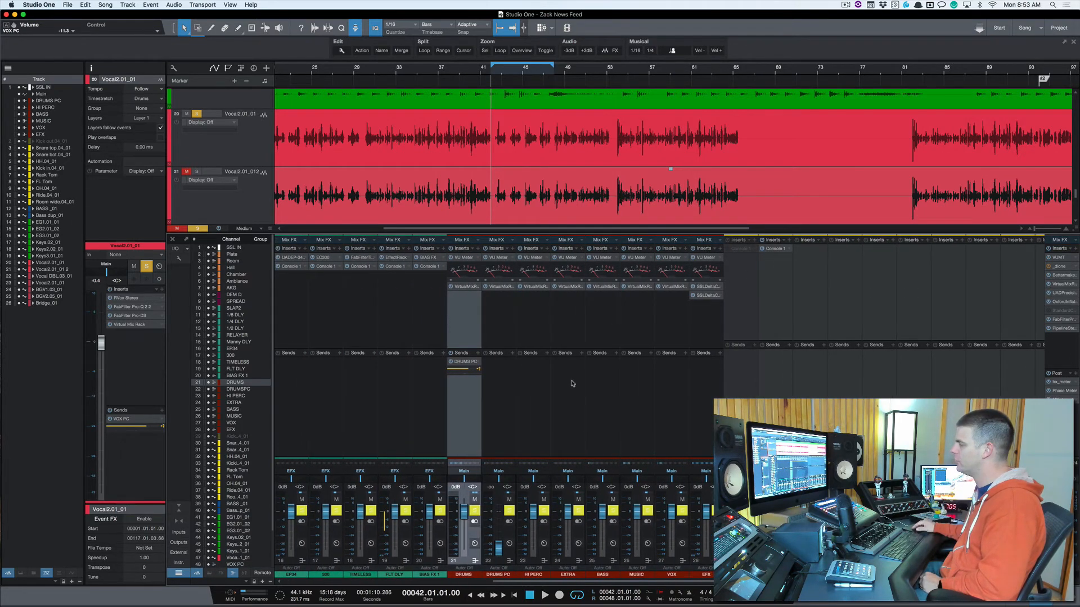
left_click(500, 395)
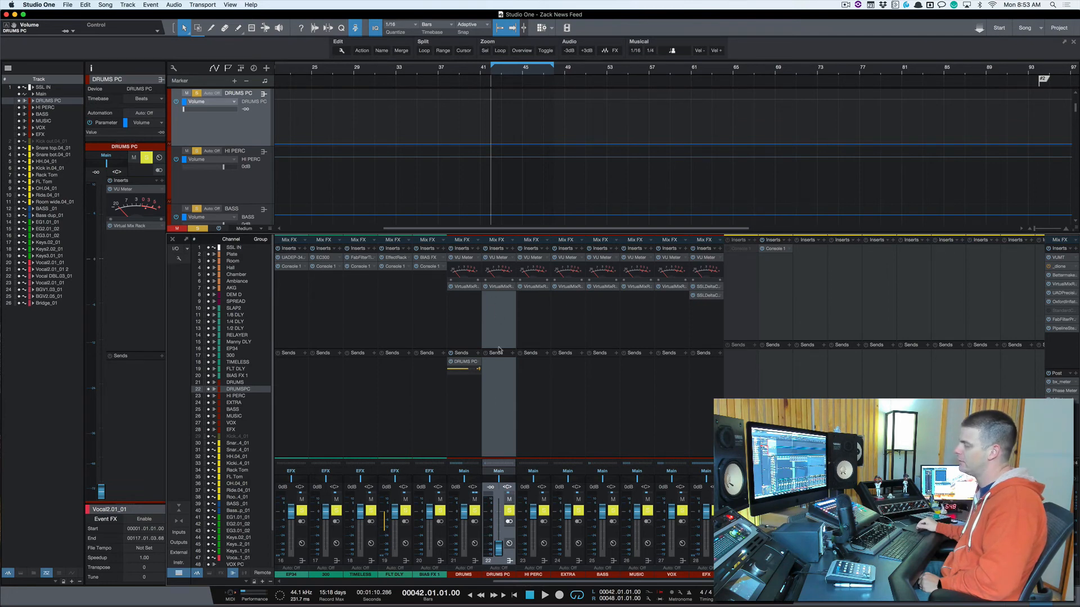
left_click(499, 287)
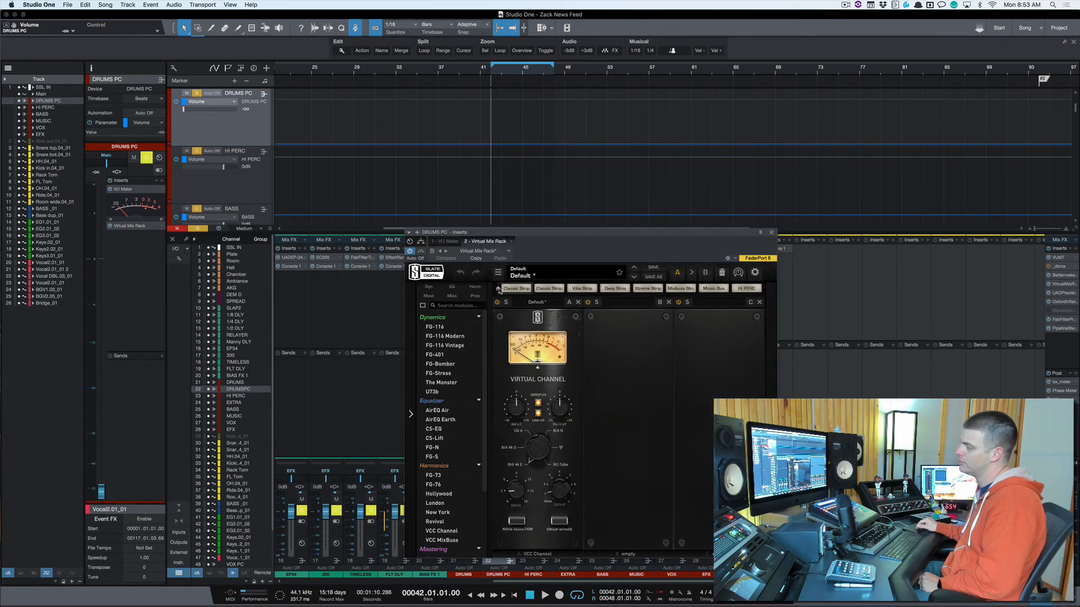
left_click(774, 234)
Step: Return to the lead vocal channel and review its VOX PC send beside the VOX PC bus
scroll(616, 313, "right", 10)
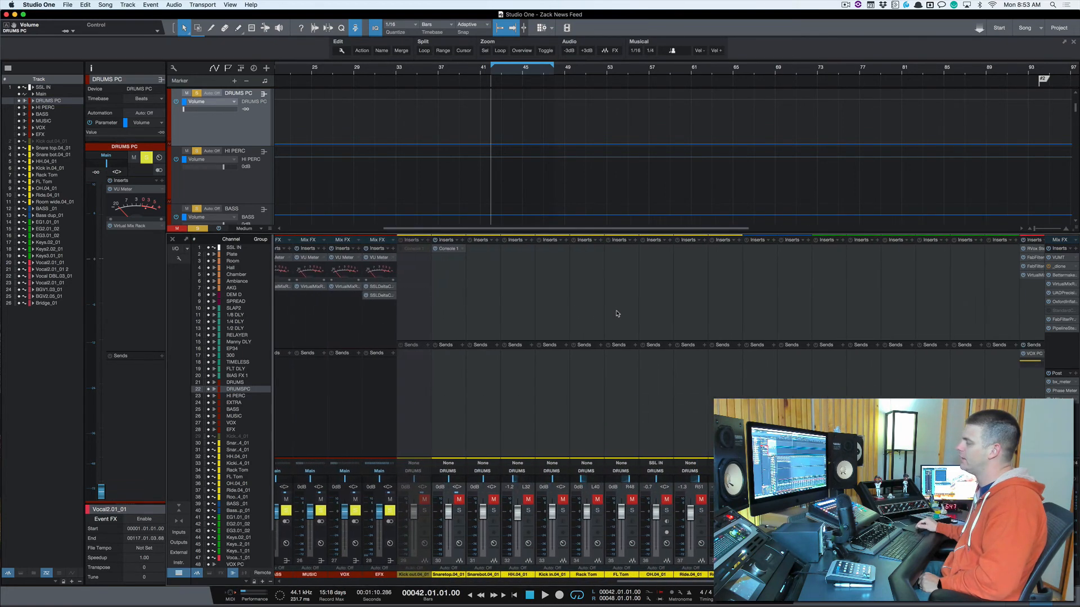
left_click(789, 319)
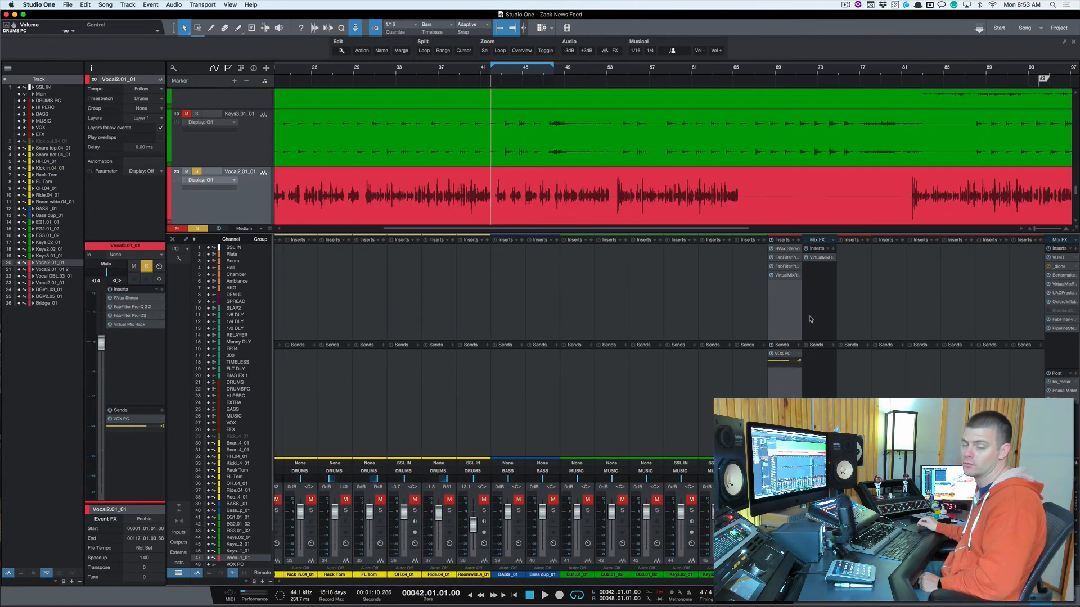
left_click(809, 319)
left_click(792, 309)
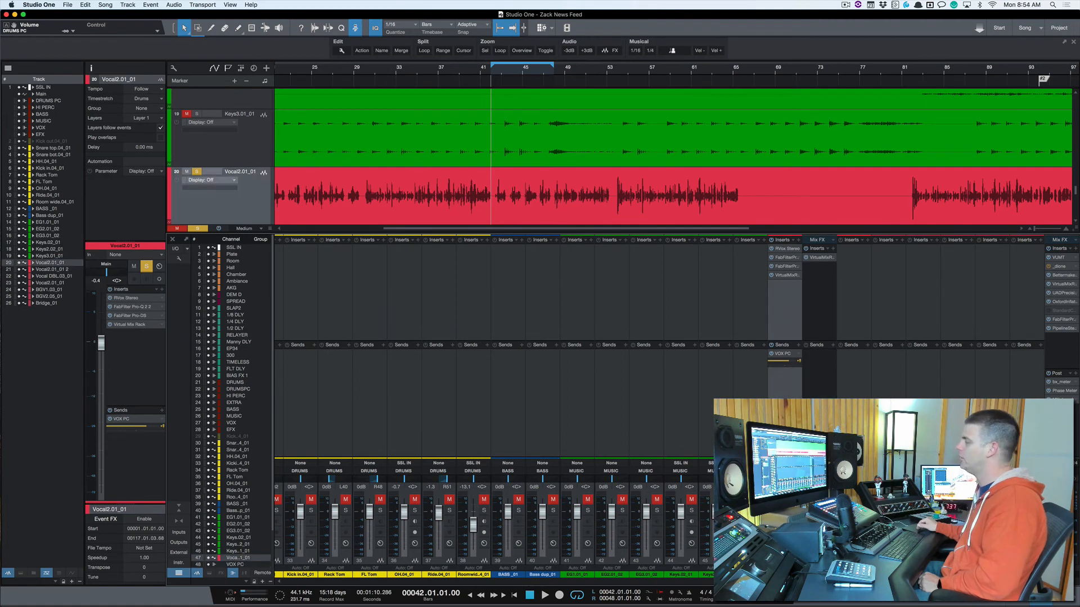